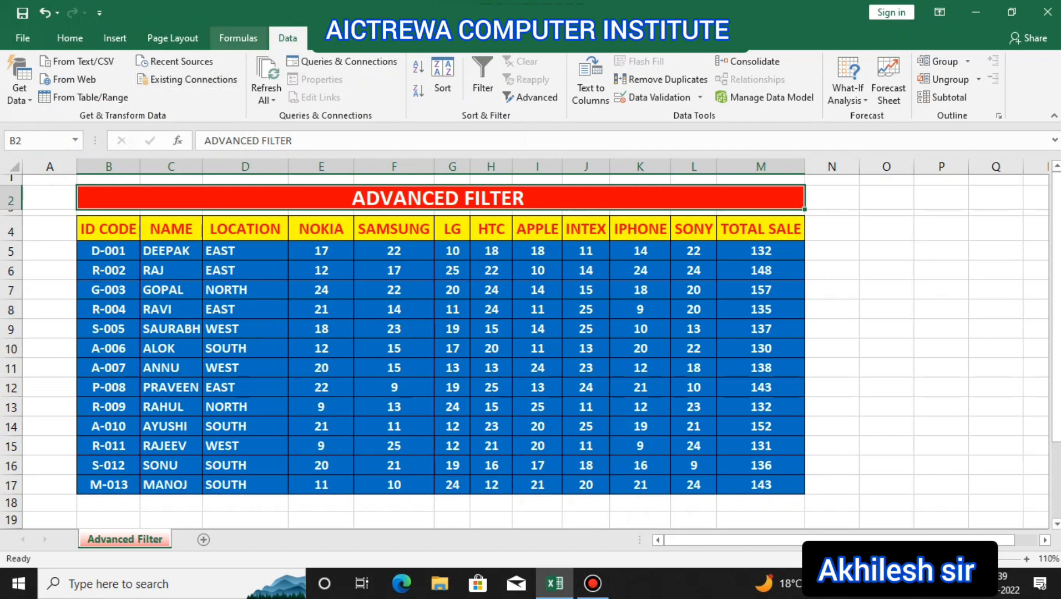
key("super+plus")
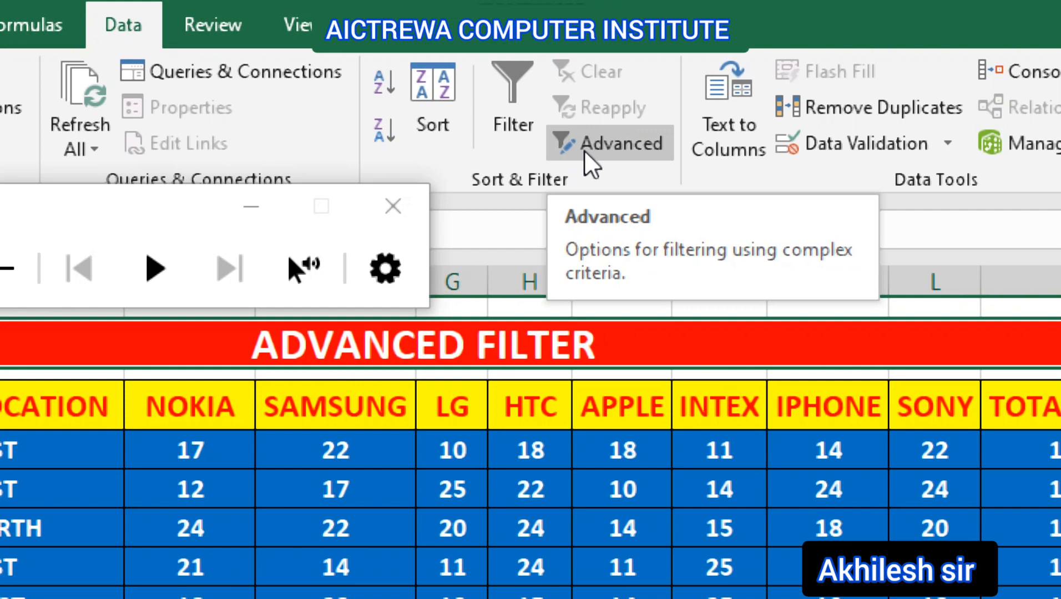
key("super+Escape")
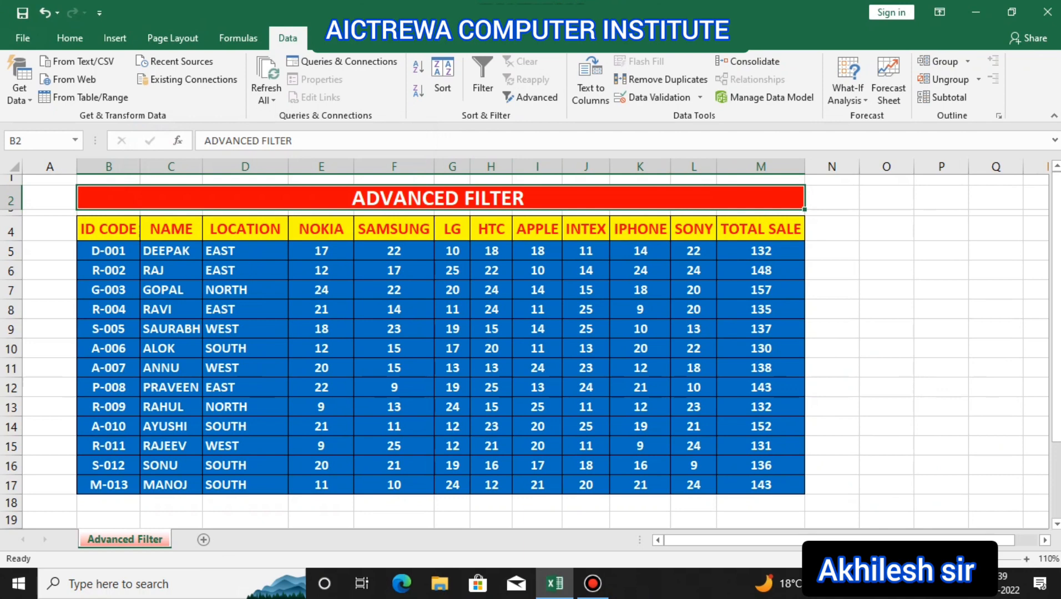
scroll(524, 349, "down", 1)
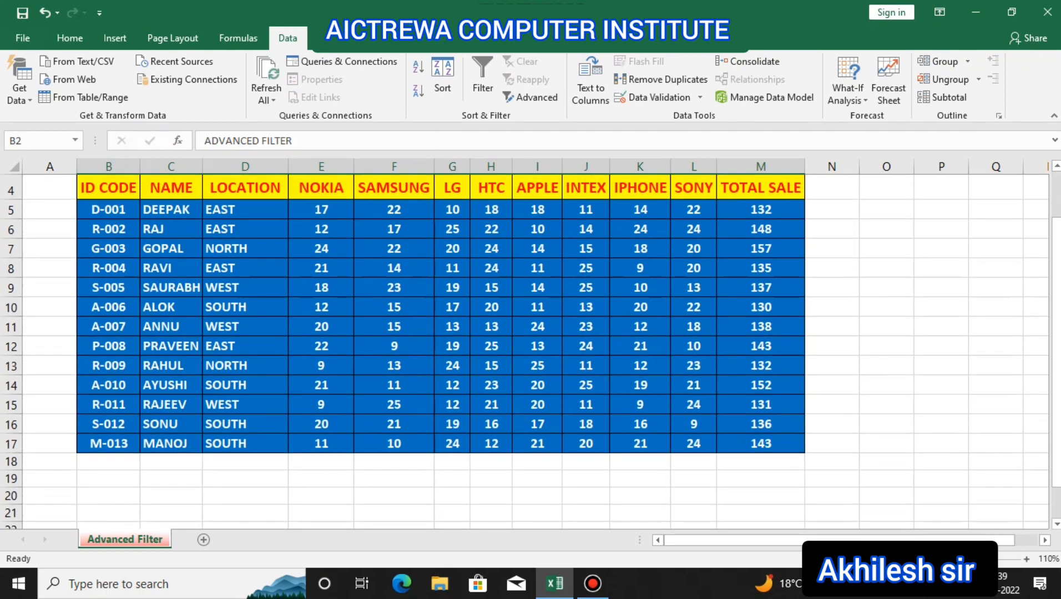
scroll(524, 352, "up", 1)
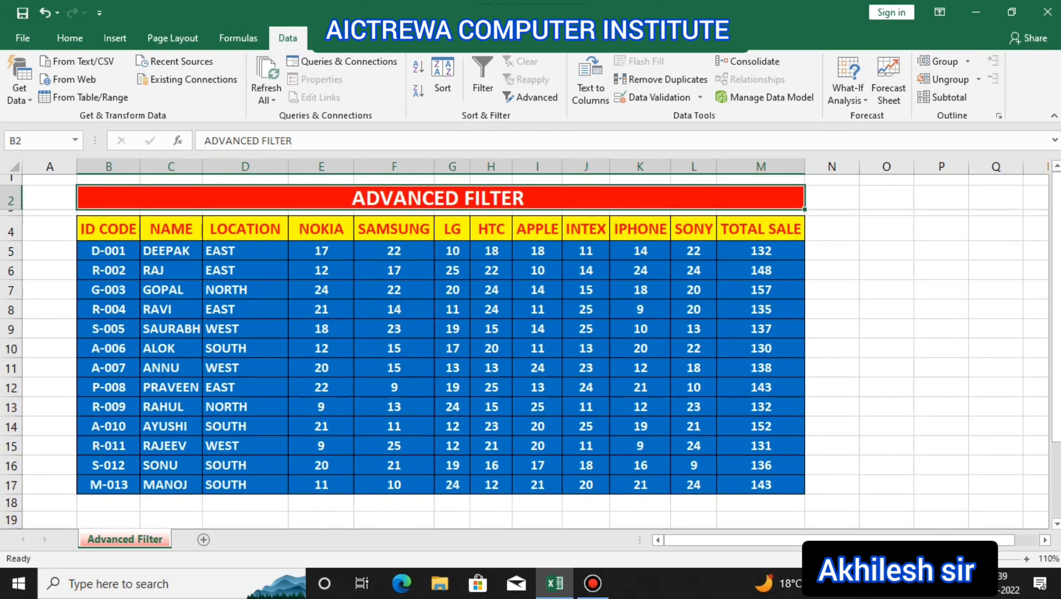
left_click(394, 330)
left_click(394, 368)
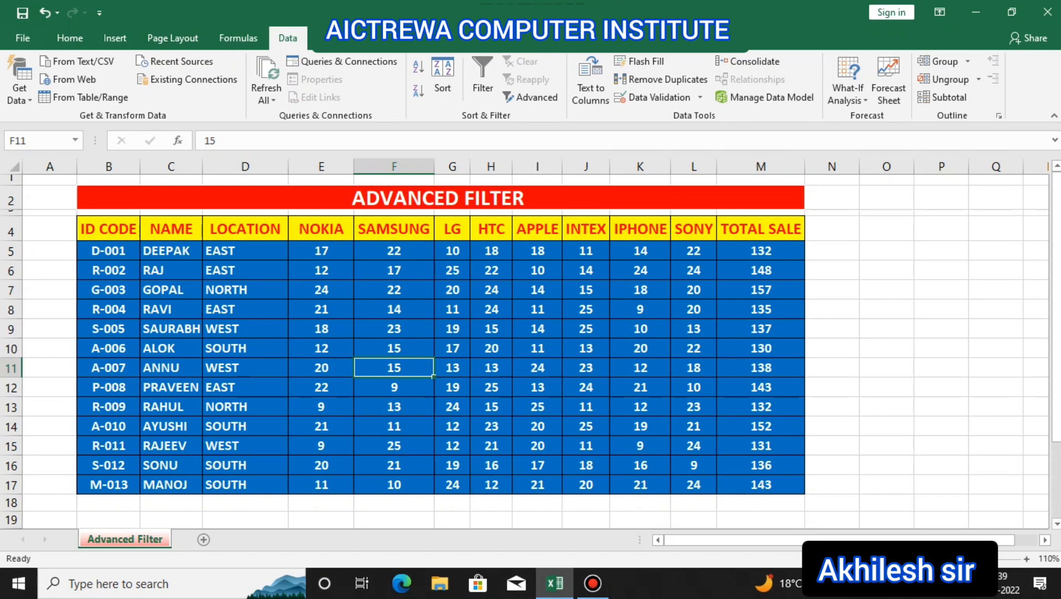
scroll(524, 351, "down", 1)
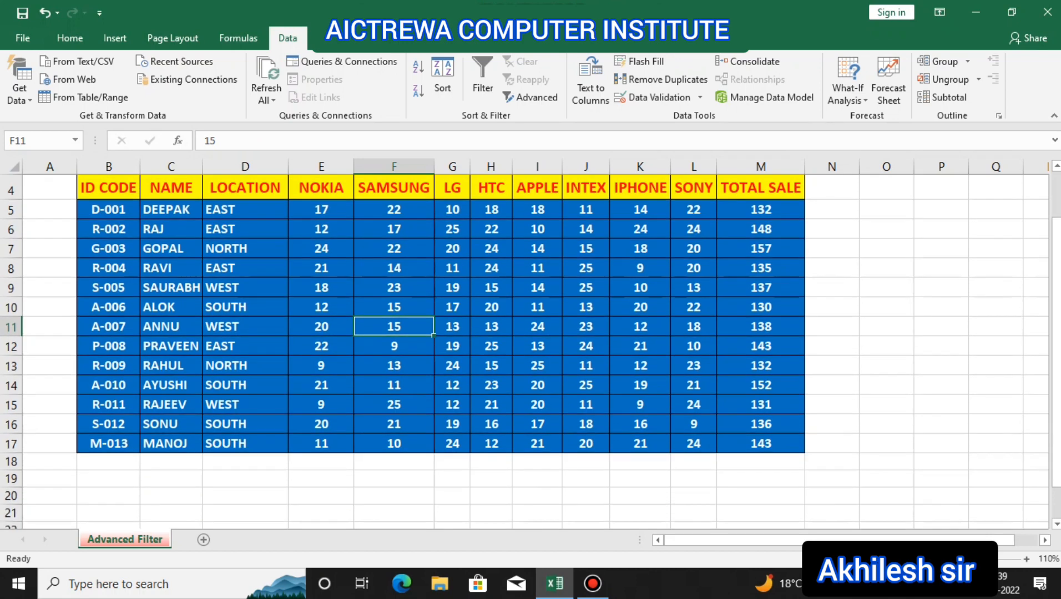
left_click_drag(108, 478, 585, 513)
left_click(639, 496)
scroll(639, 496, "up", 1)
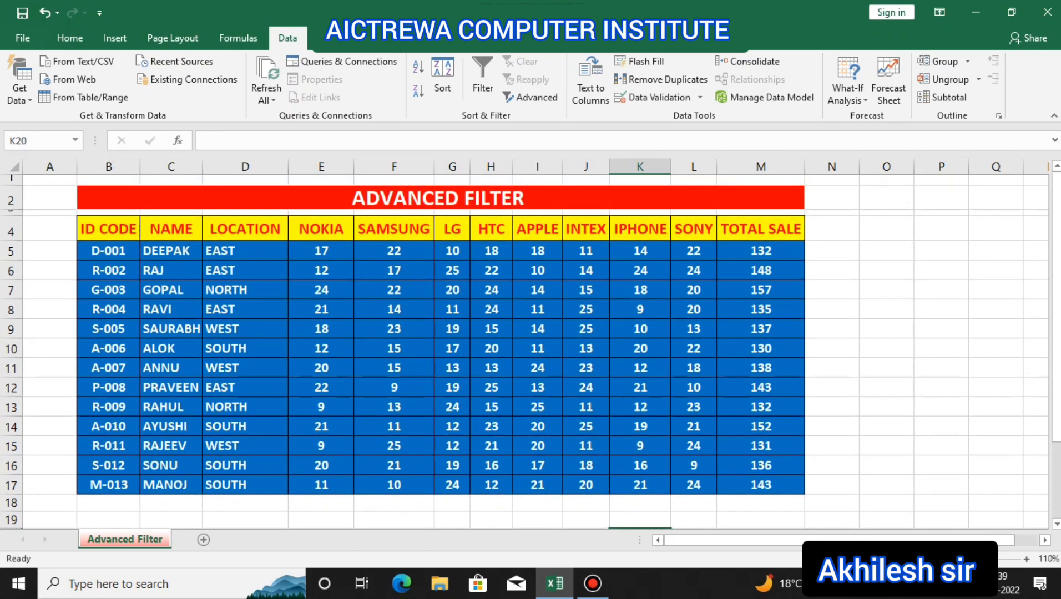
left_click(440, 198)
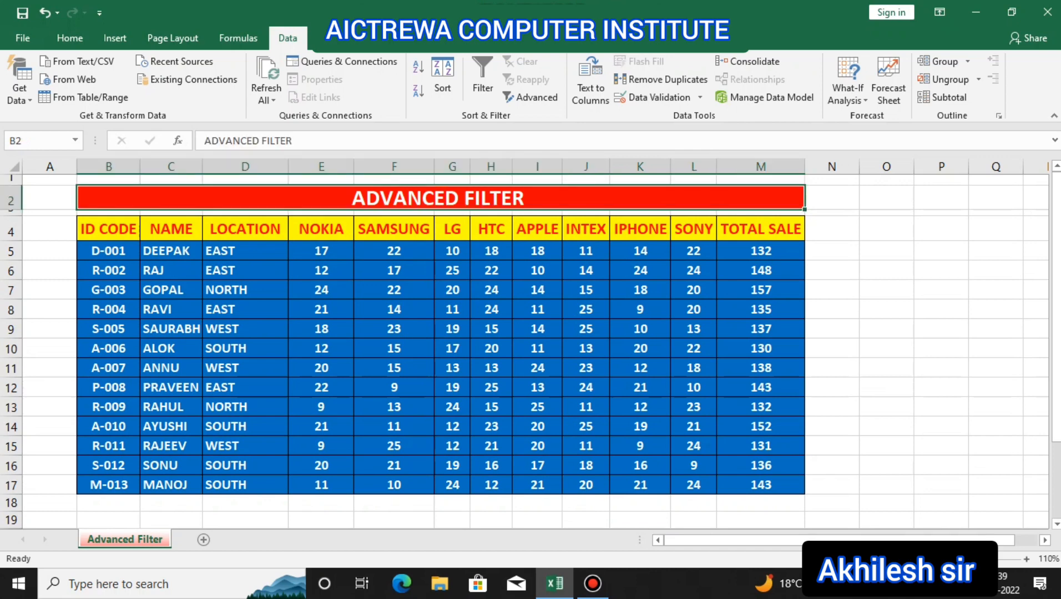
Examine the ID code, name, location, phone brand sales and total sale columns of the data table
left_click_drag(109, 229, 109, 368)
left_click_drag(171, 229, 171, 328)
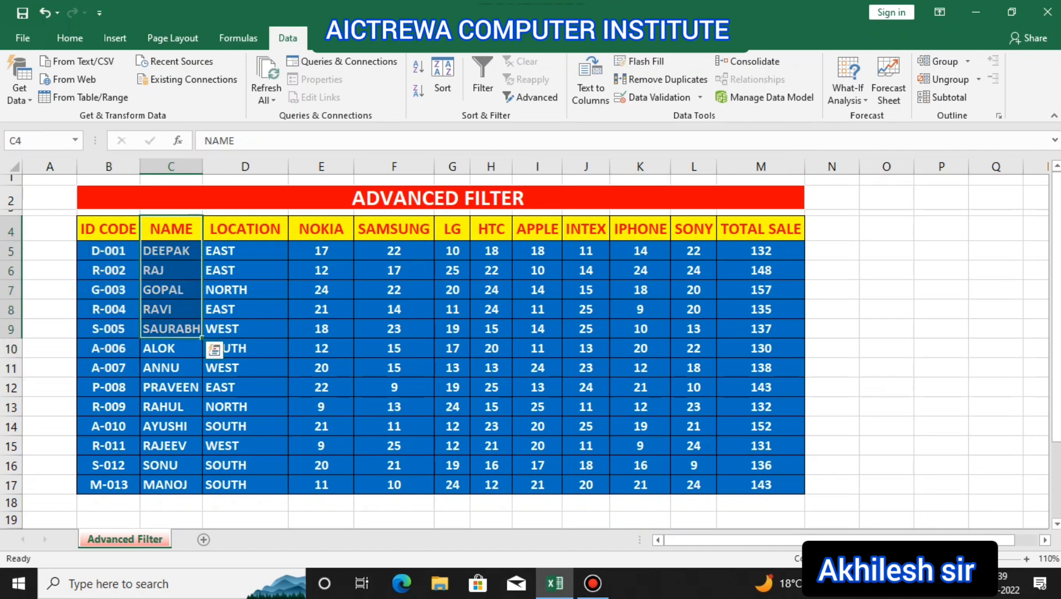
left_click_drag(244, 229, 245, 466)
left_click(245, 368)
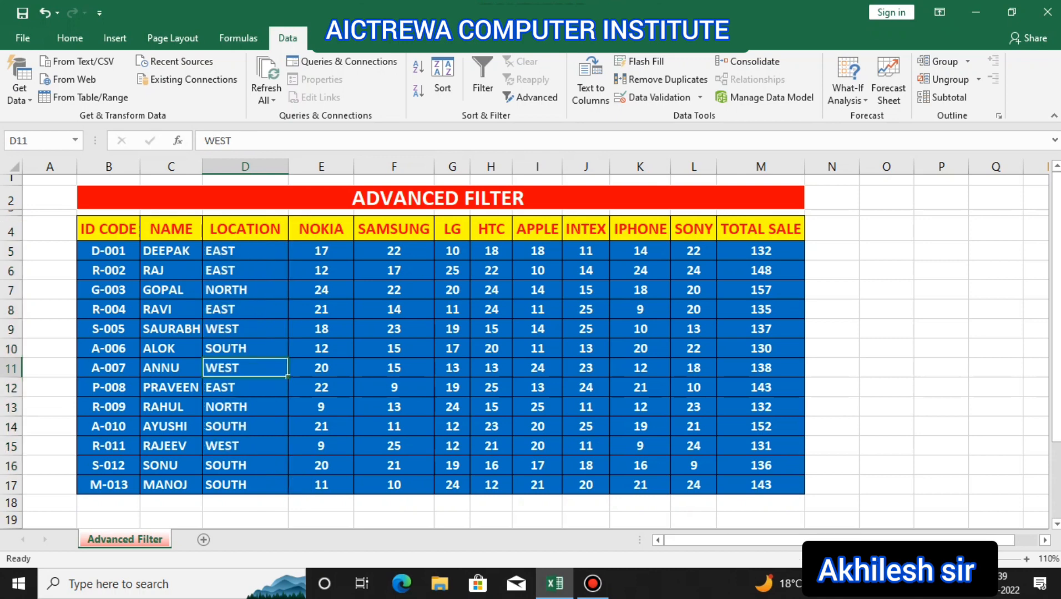
left_click_drag(321, 229, 694, 466)
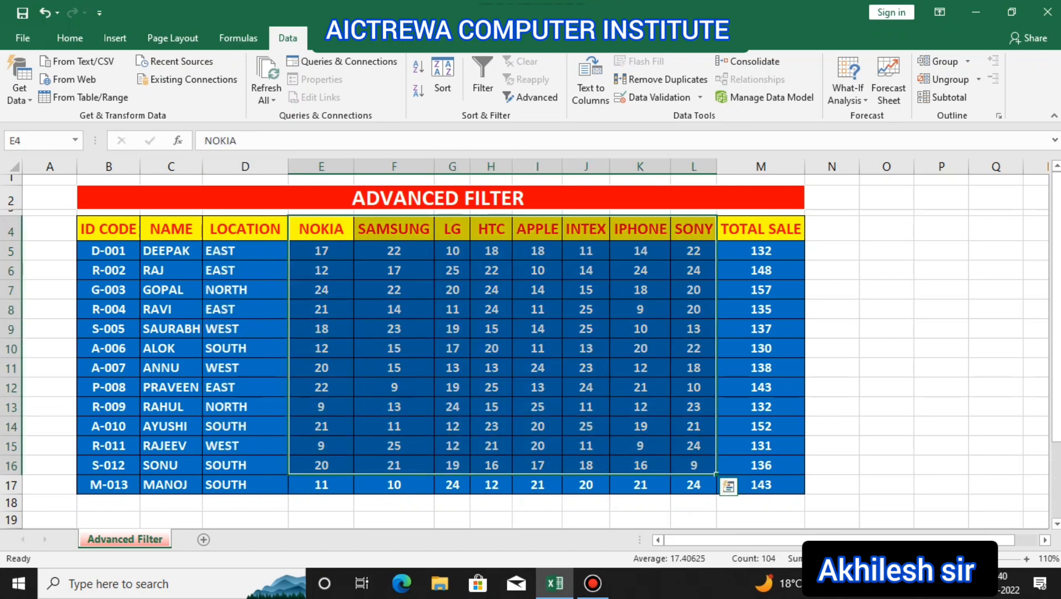
left_click(585, 407)
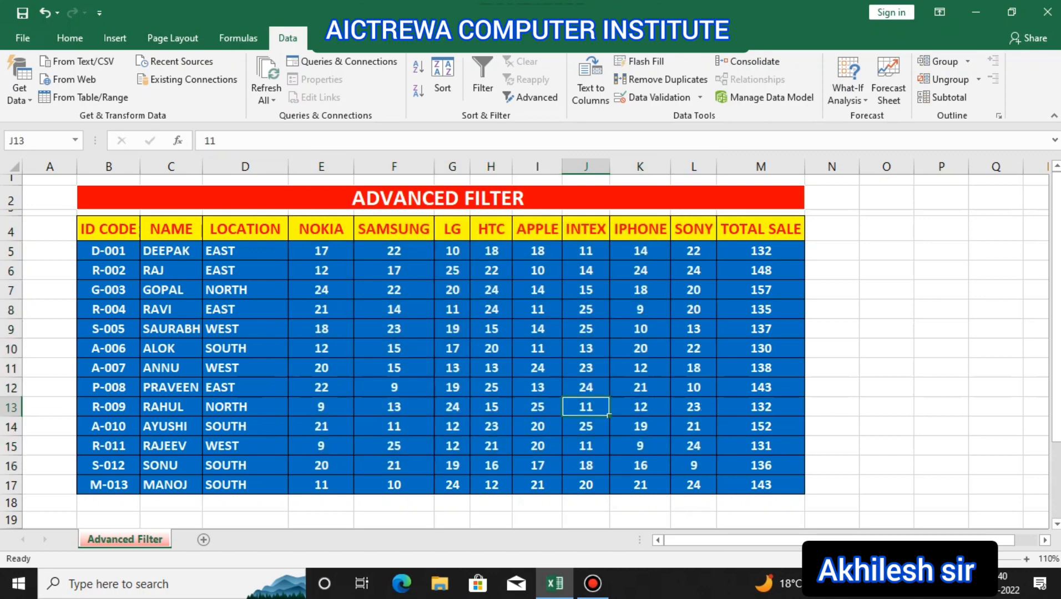
left_click_drag(761, 251, 760, 466)
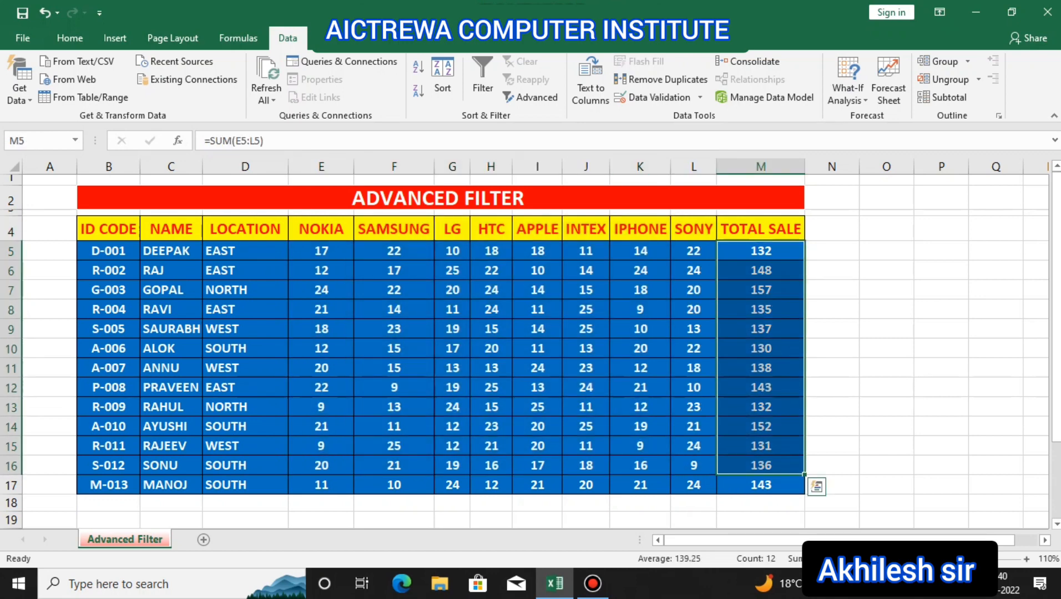
left_click(760, 427)
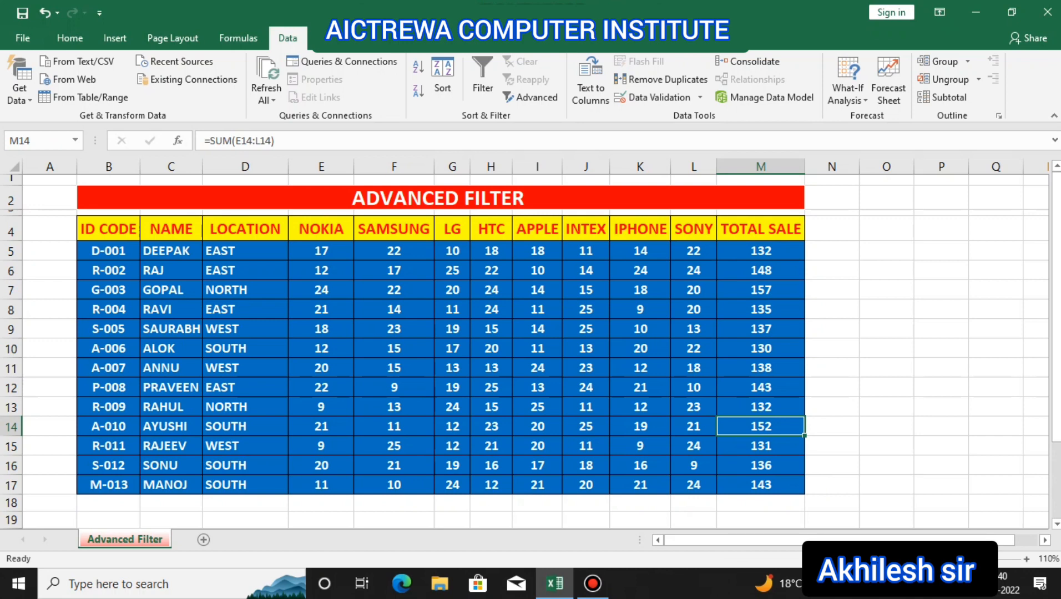
Copy the table's header row B4:M4 and paste it below the data starting at cell B19
left_click_drag(109, 229, 793, 238)
key("ctrl+c")
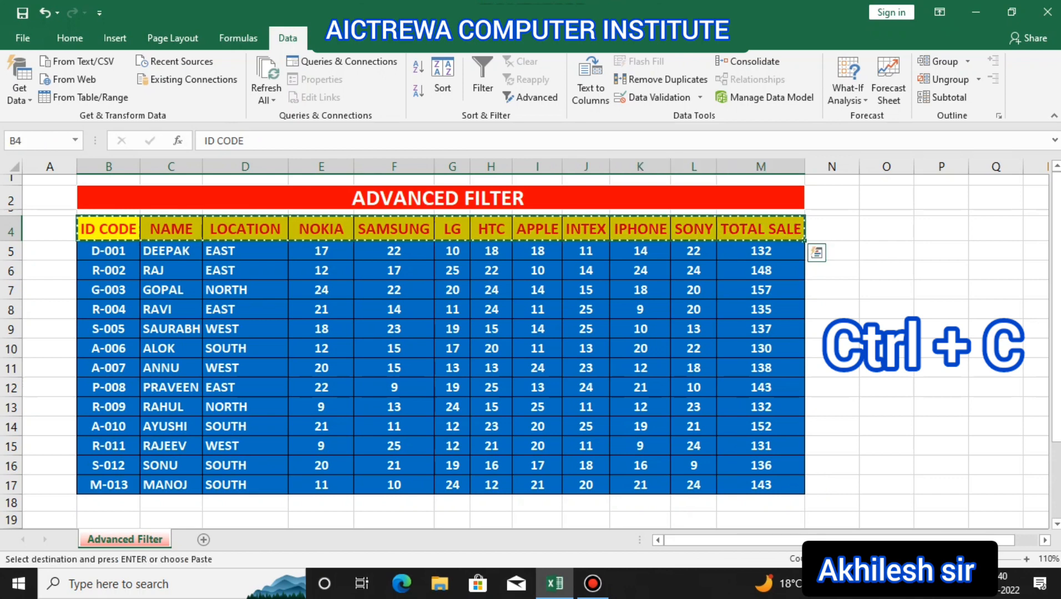
scroll(535, 350, "down", 1)
left_click(108, 479)
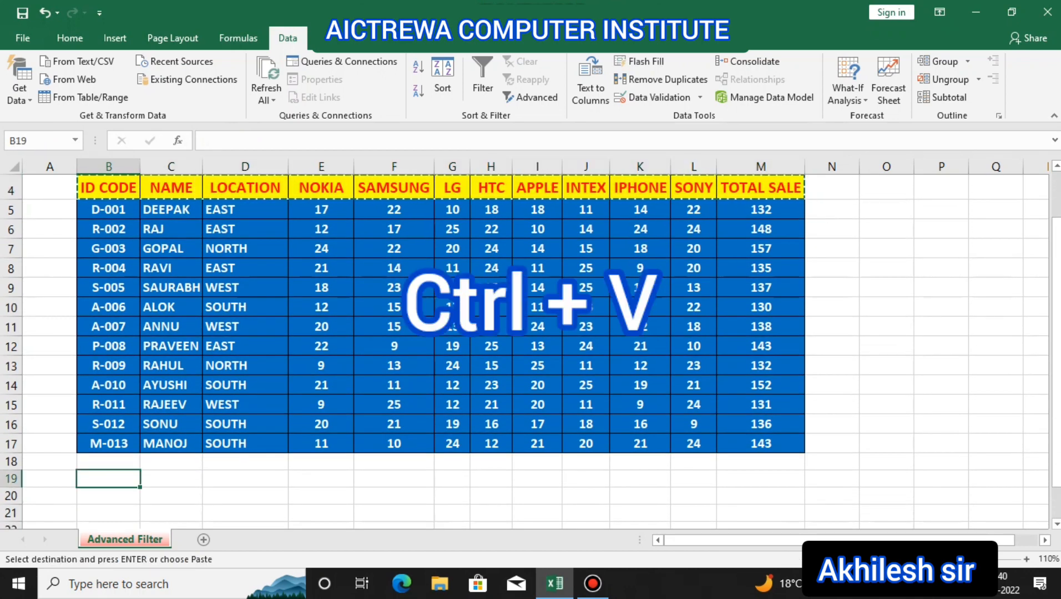
key("ctrl+v")
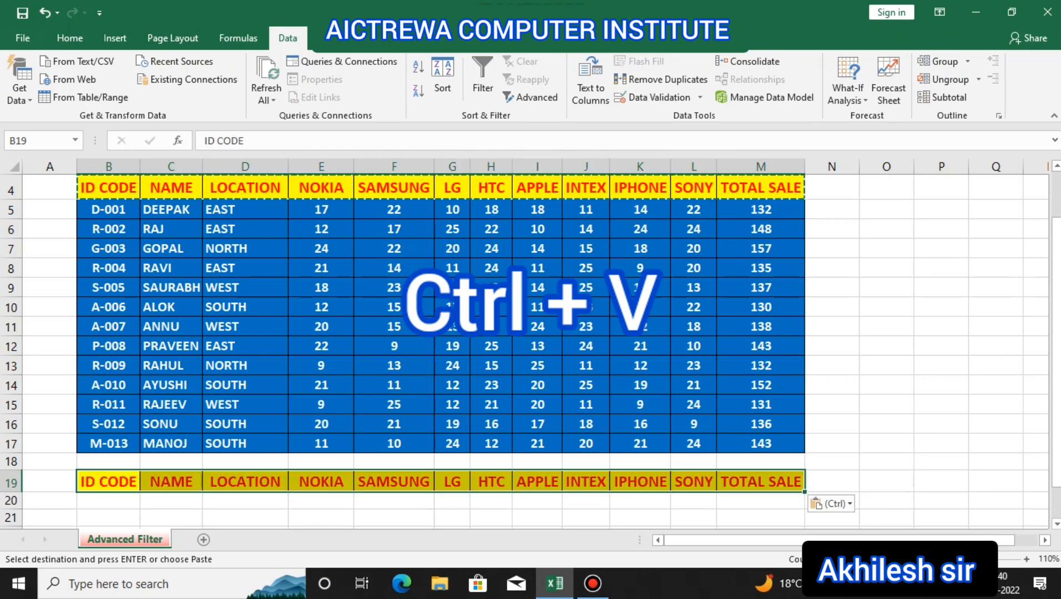
Enter the criterion ="EAST" in cell D20 under the copied LOCATION header
left_click(171, 501)
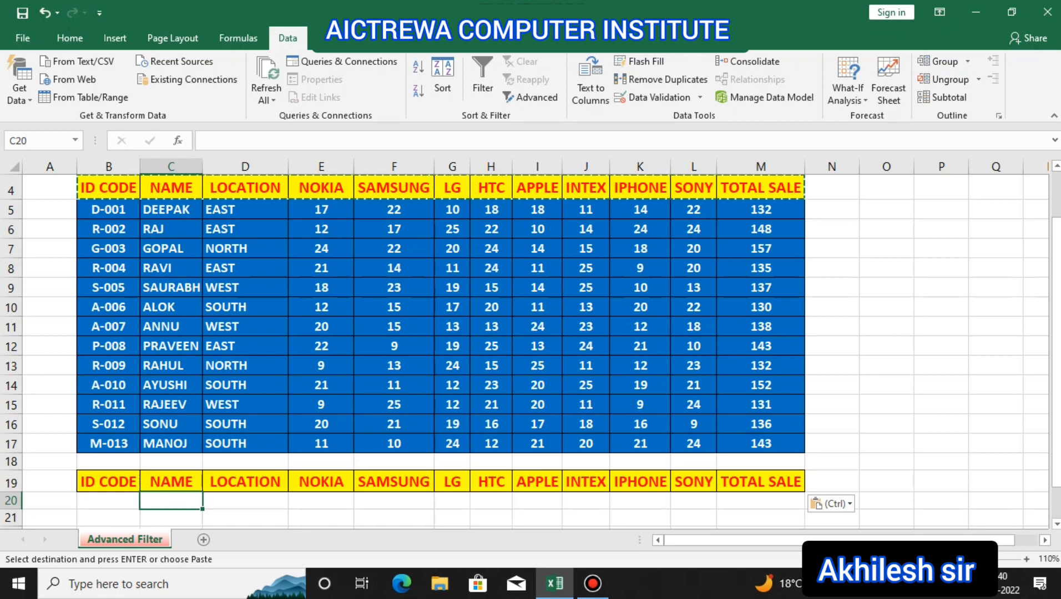
key("Right")
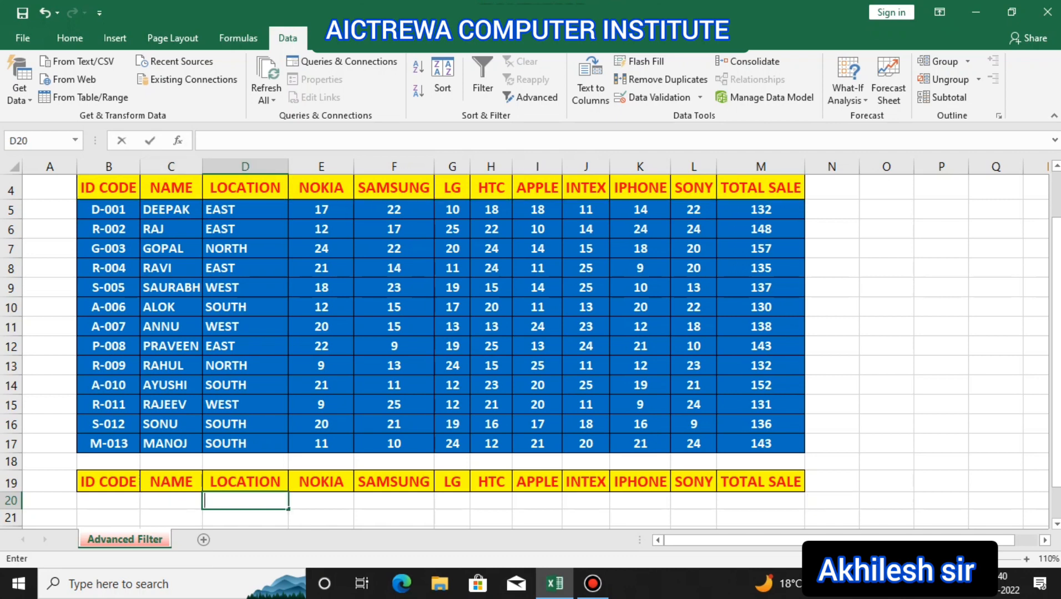
key("Right")
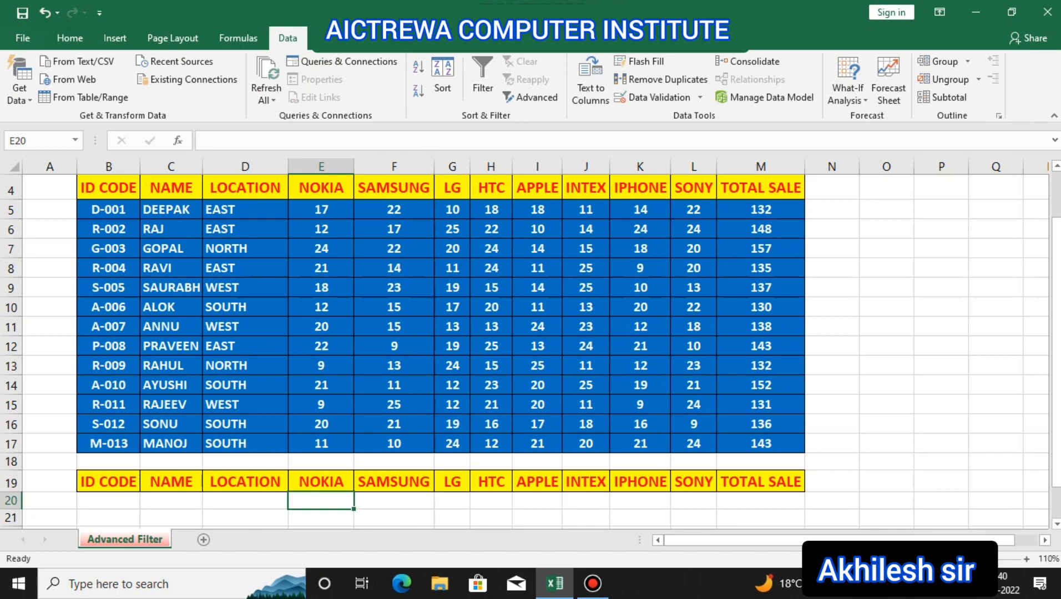
left_click_drag(245, 249, 245, 404)
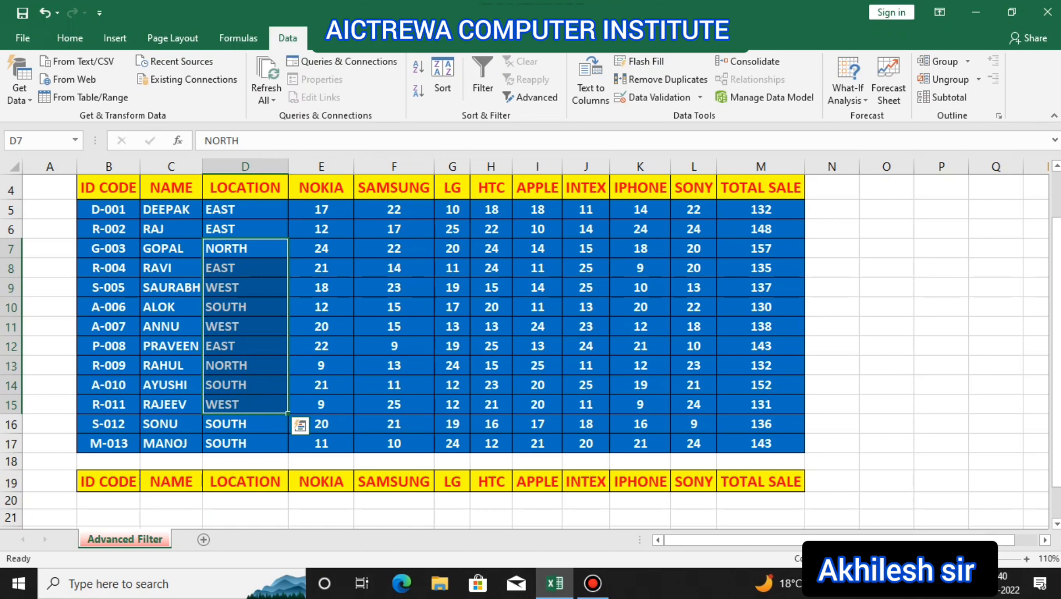
left_click(244, 500)
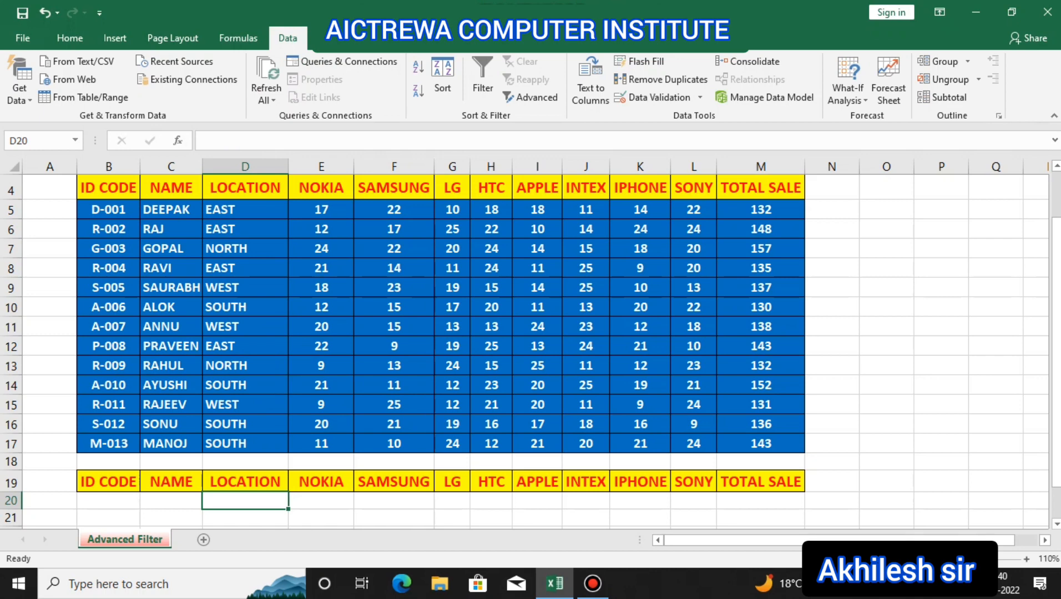
type("=")
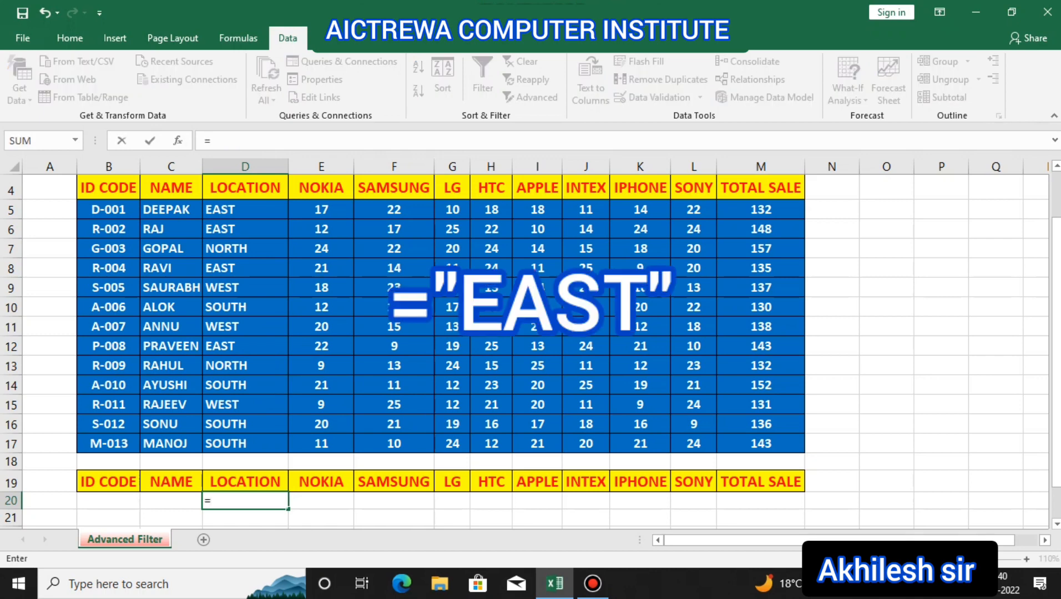
type("\"EAST\"")
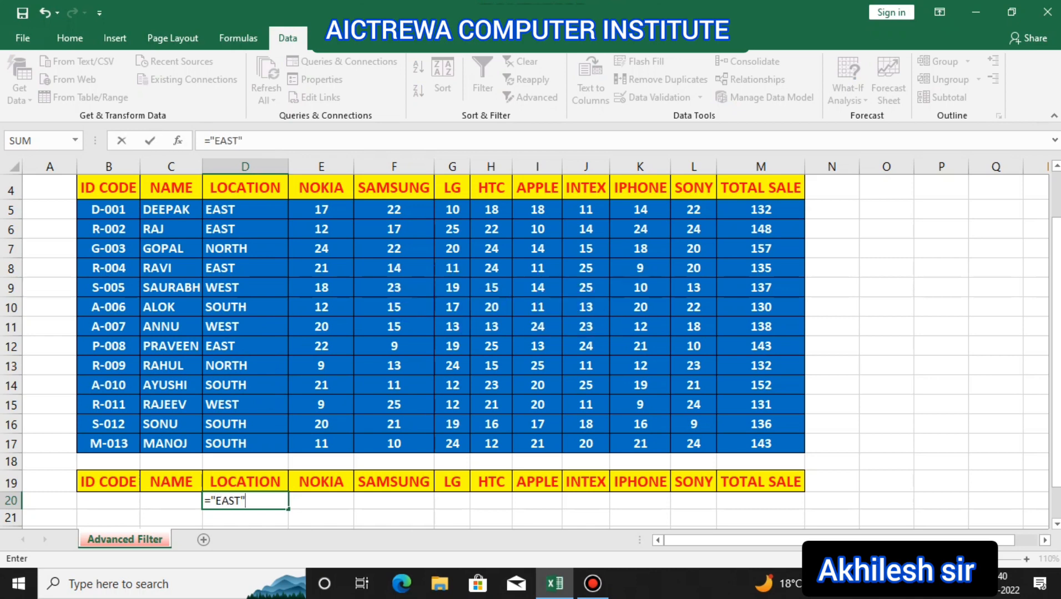
key("Return")
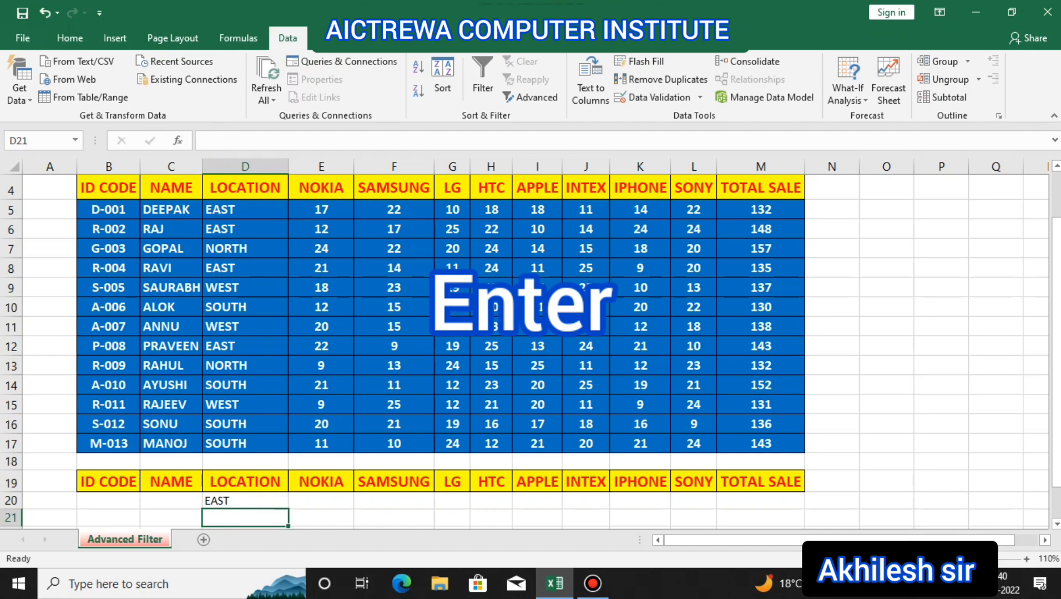
Start an advanced filter that filters the list in place, with the full data table $B$4:$M$17 as the list range
left_click(321, 518)
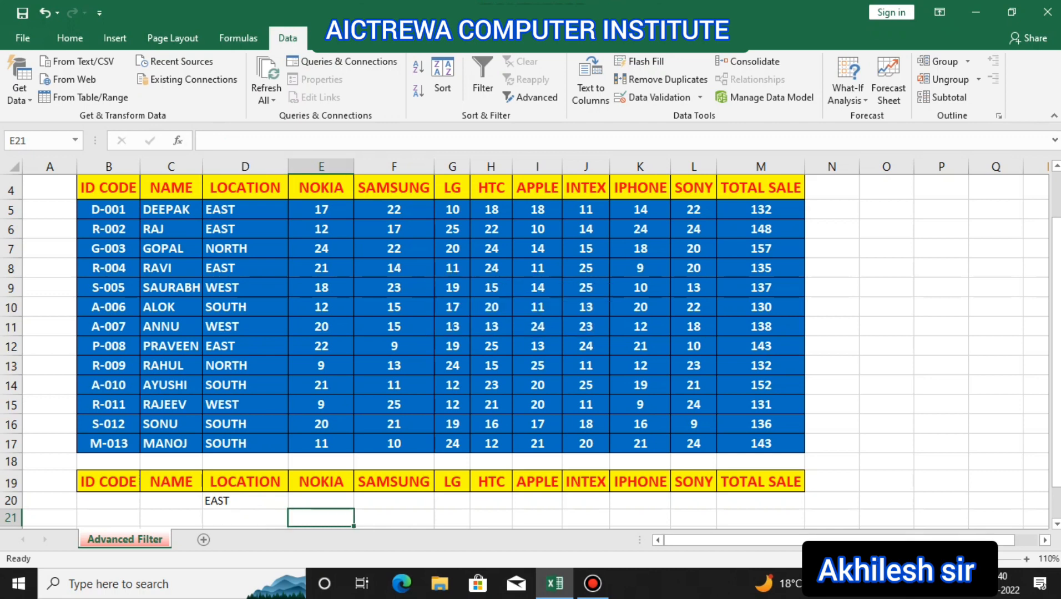
scroll(394, 277, "up", 1)
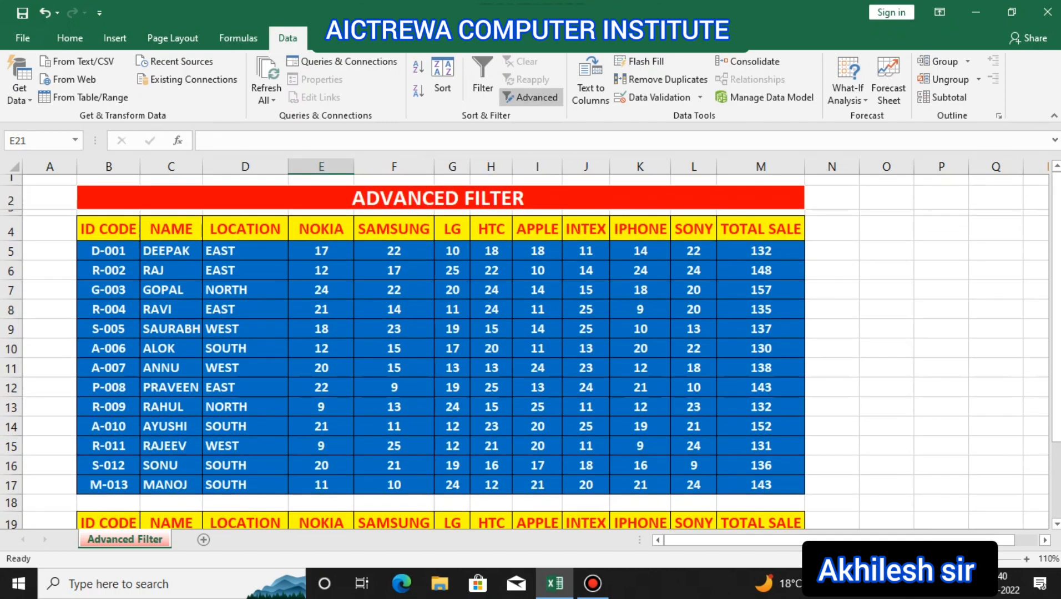
left_click(533, 97)
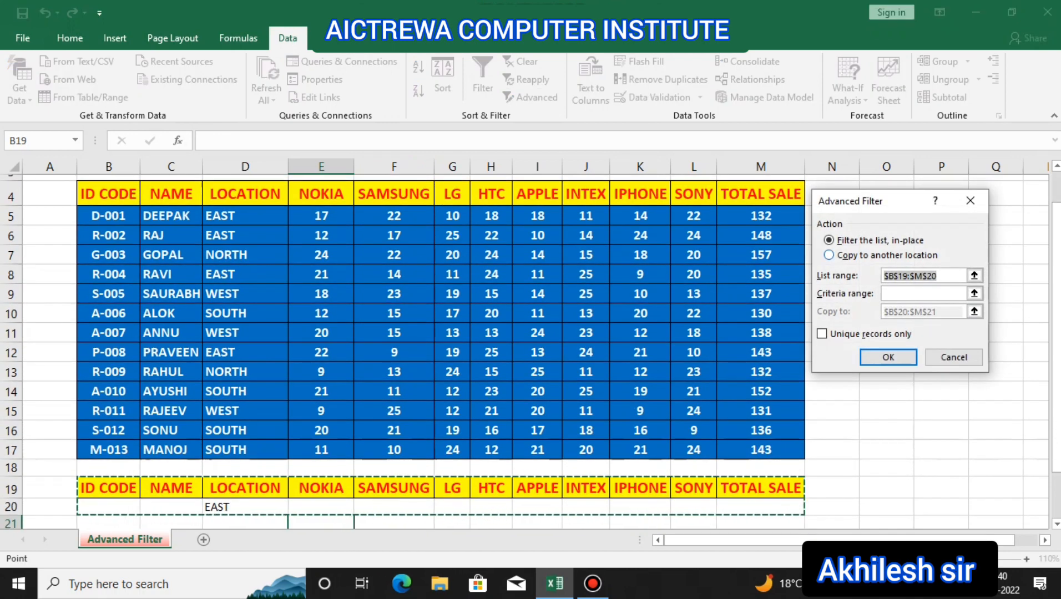
left_click_drag(904, 200, 886, 121)
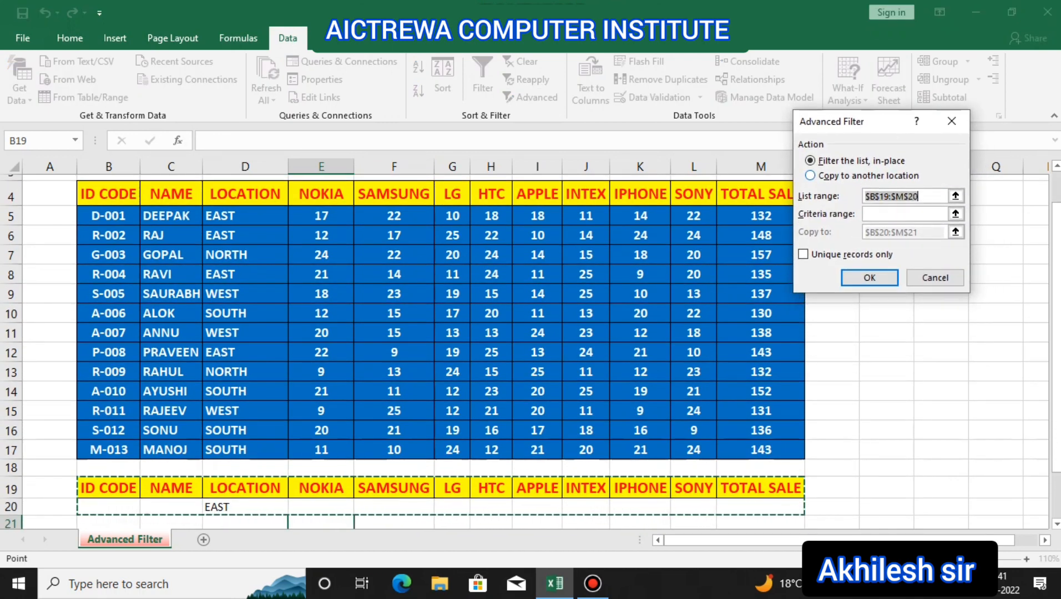
left_click(934, 196)
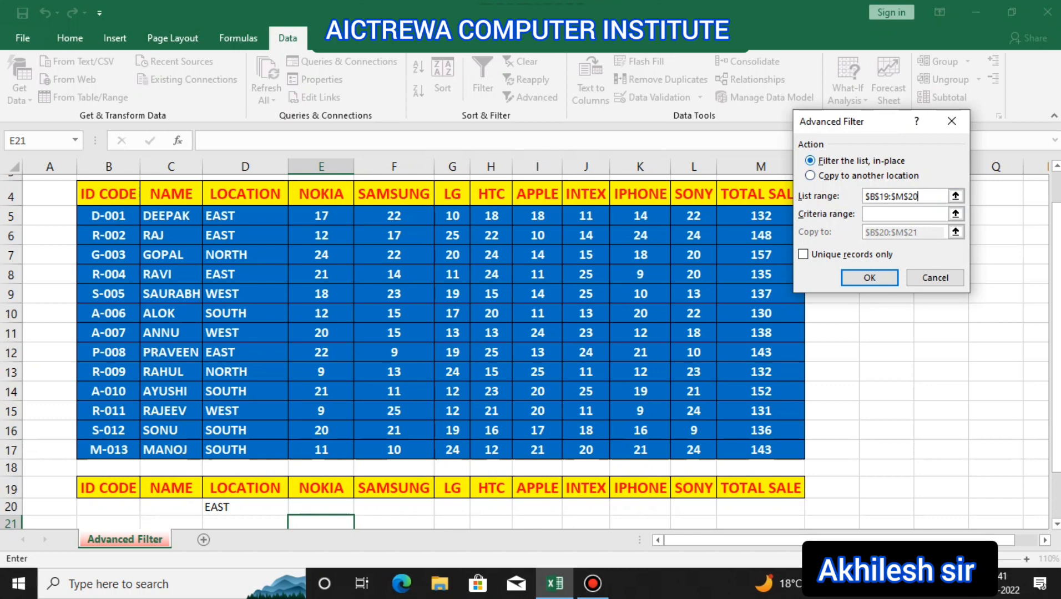
left_click(824, 161)
left_click(811, 176)
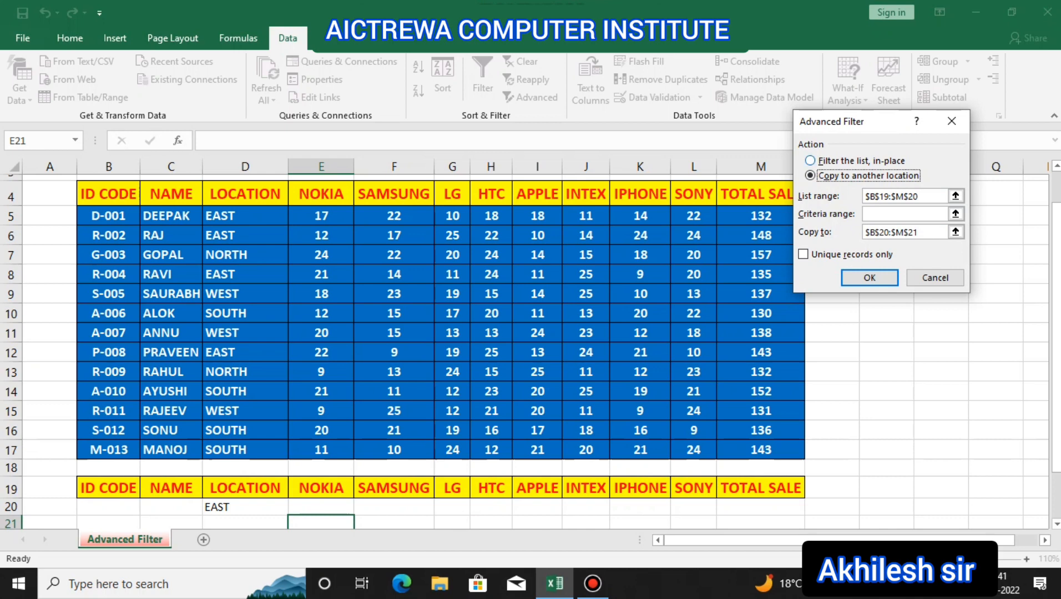
left_click(811, 161)
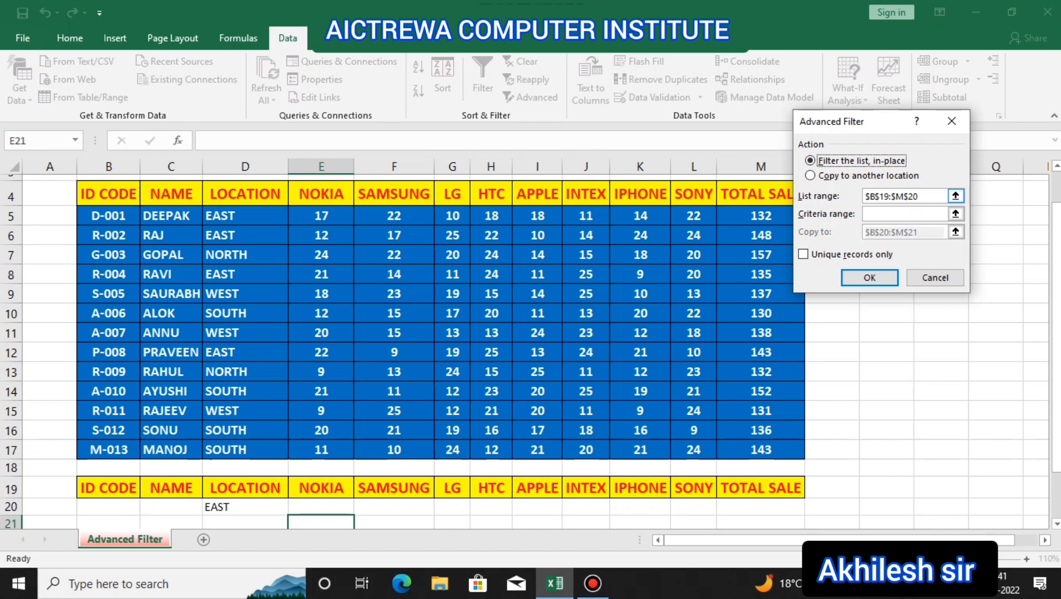
left_click(932, 195)
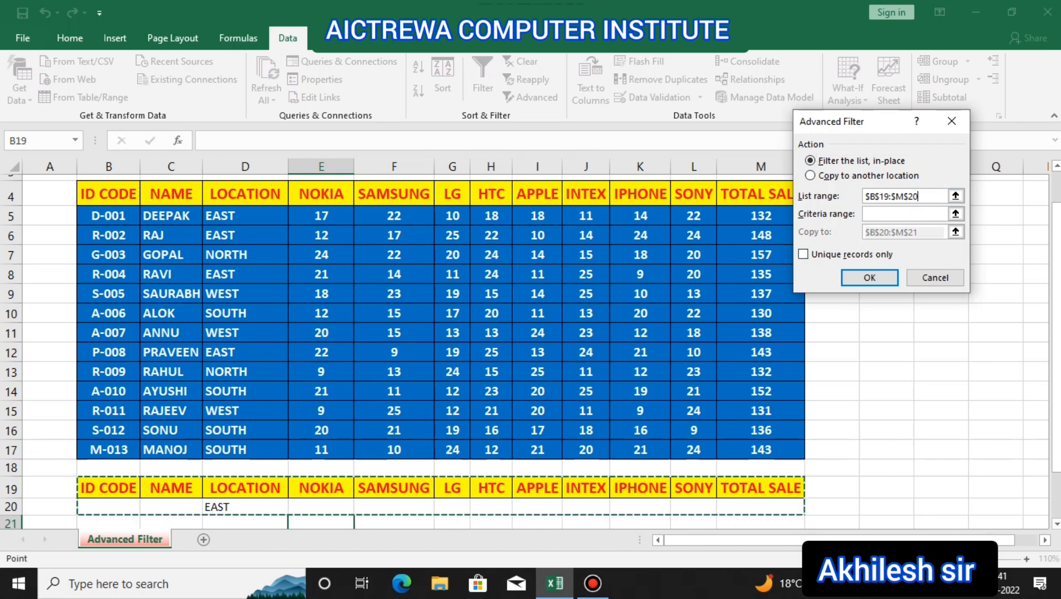
left_click_drag(91, 194, 801, 453)
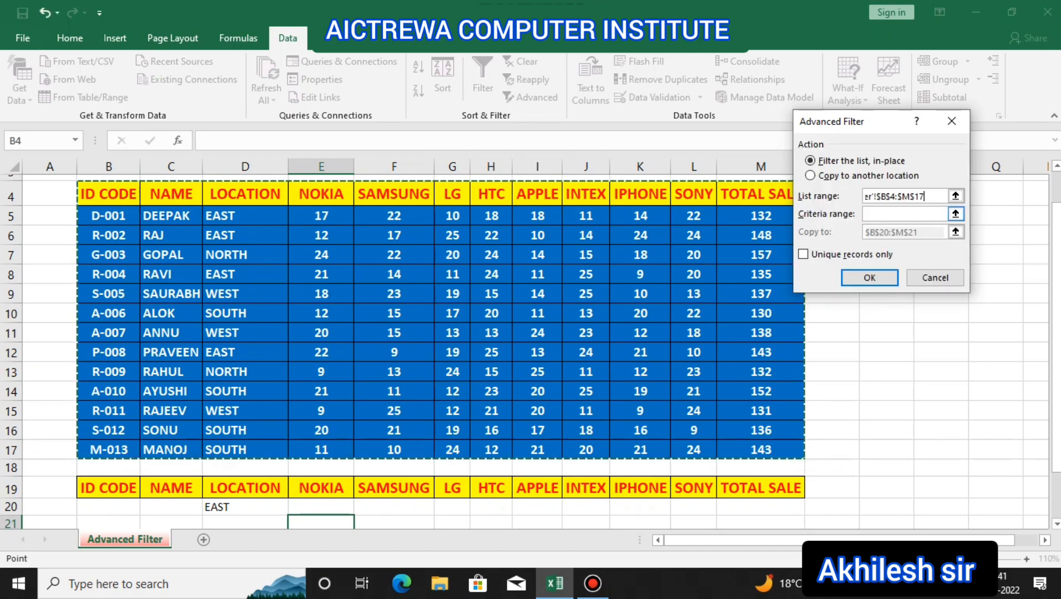
Set the criteria range to $B$19:$M$20 and run the in-place filter
left_click(904, 214)
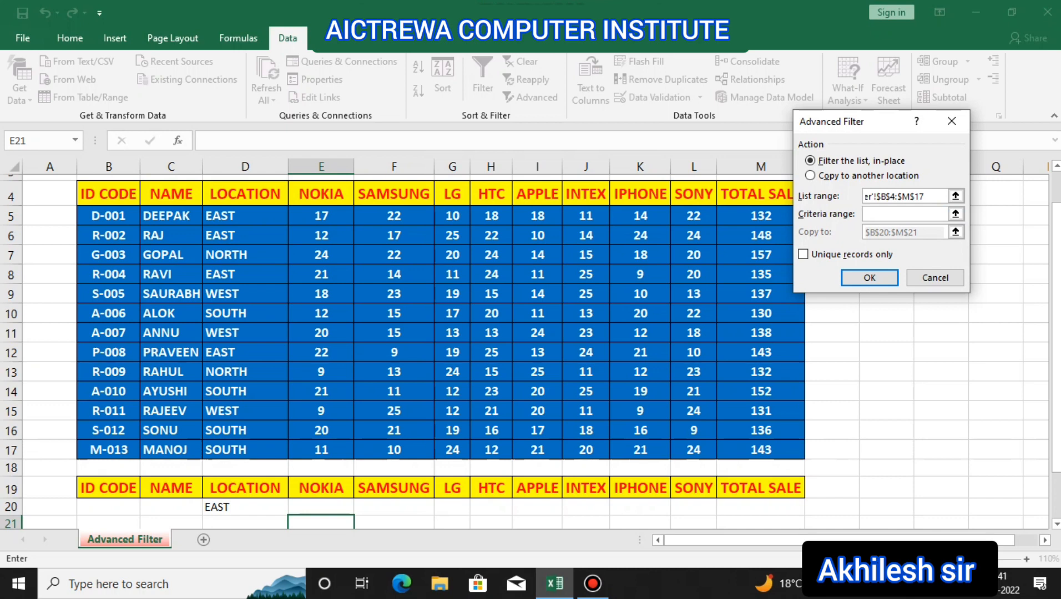
left_click(108, 489)
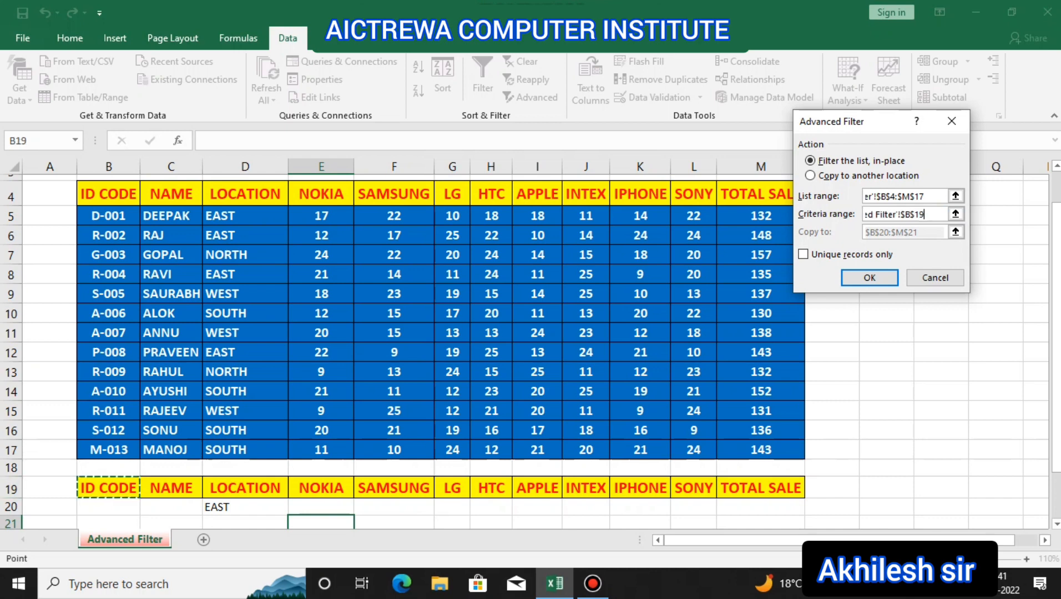
left_click_drag(108, 488, 799, 511)
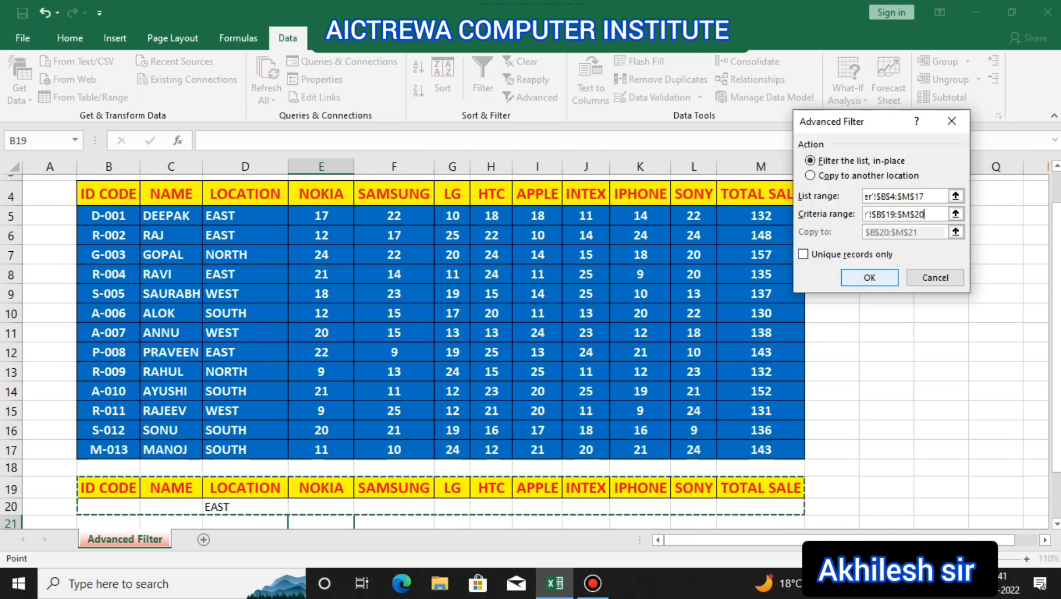
left_click(870, 277)
scroll(239, 264, "up", 1)
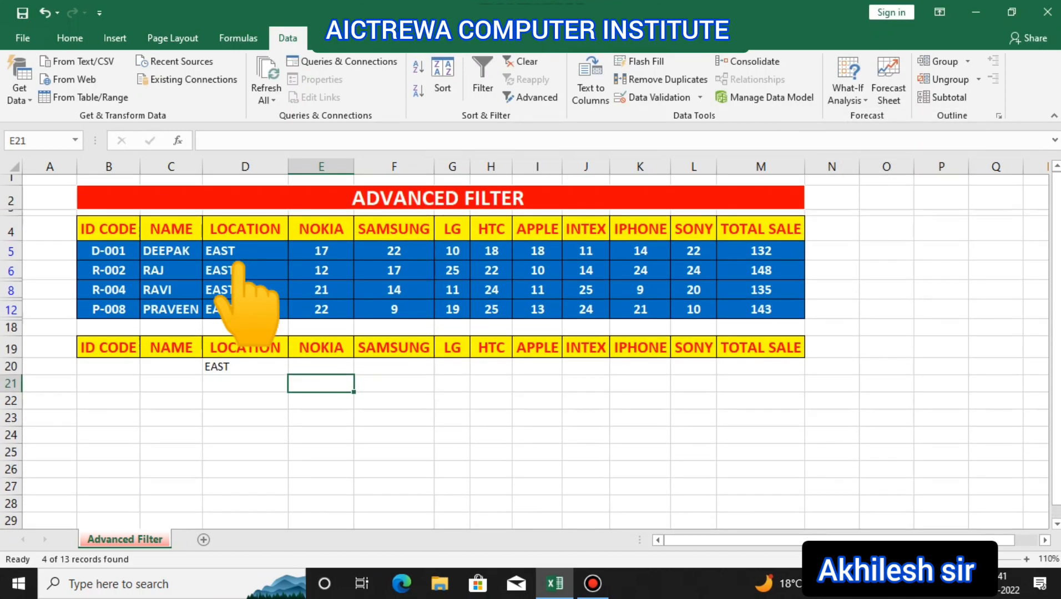
Review the location and name cells of the filtered records and clear the filter to show the whole table
left_click_drag(239, 251, 239, 309)
left_click(245, 289)
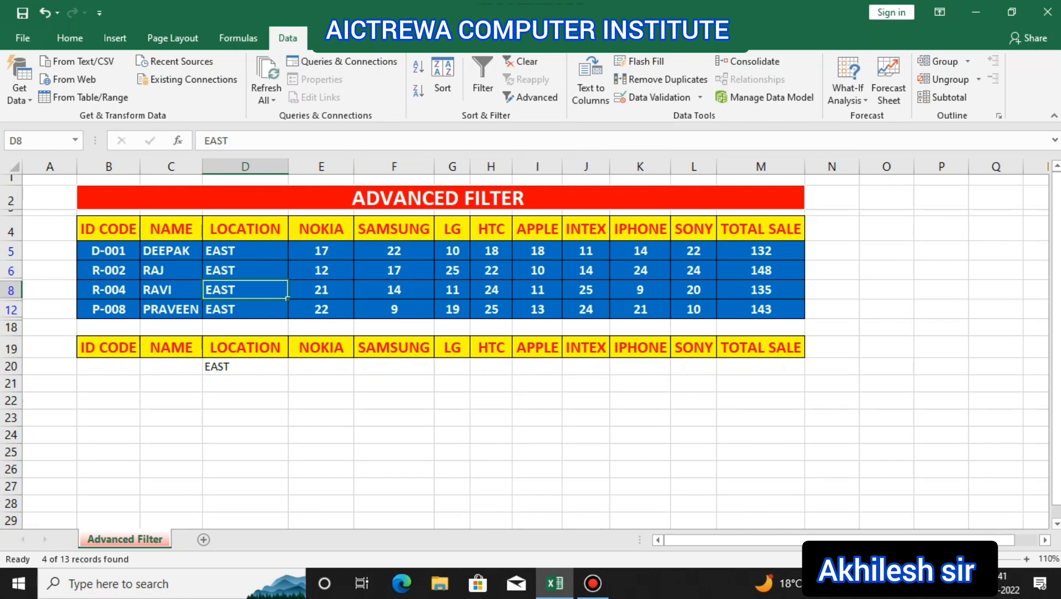
left_click_drag(167, 251, 167, 289)
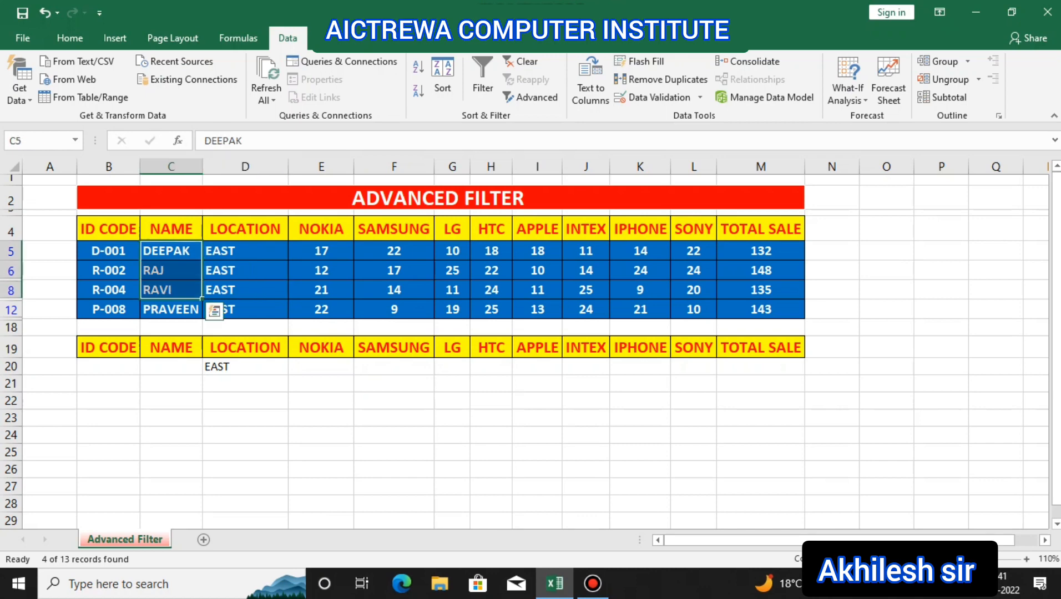
left_click(492, 251)
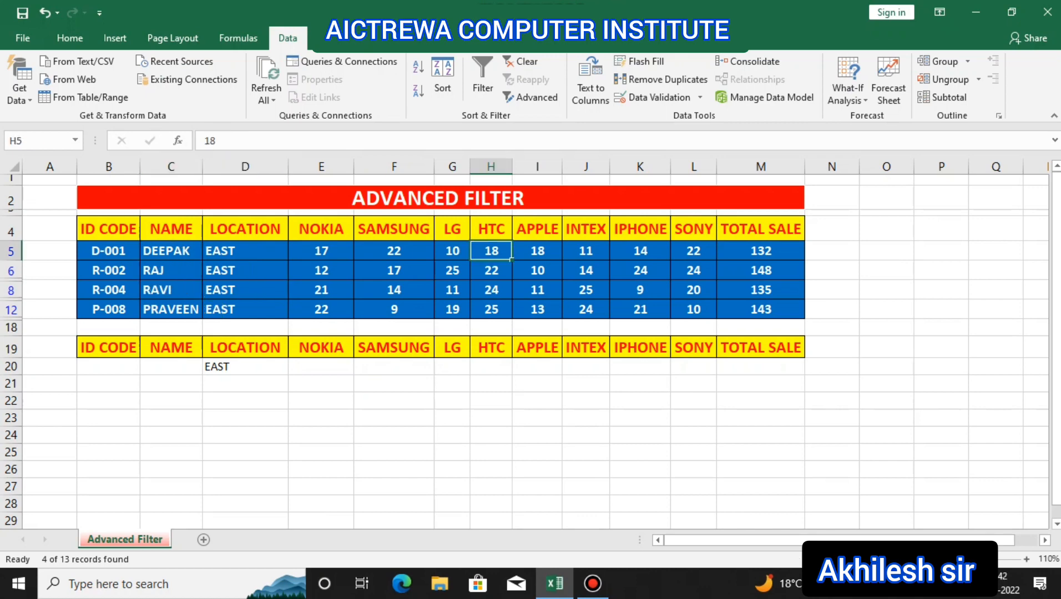
left_click(521, 61)
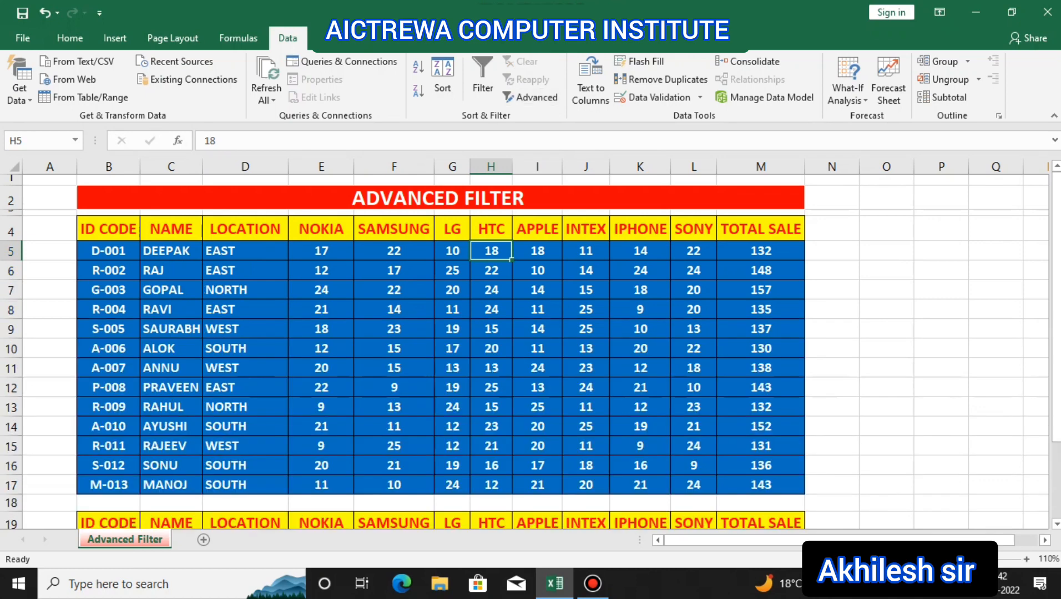
Start an advanced filter that copies to another location, with the data table $B$4:$M$17 as the list range
left_click(394, 310)
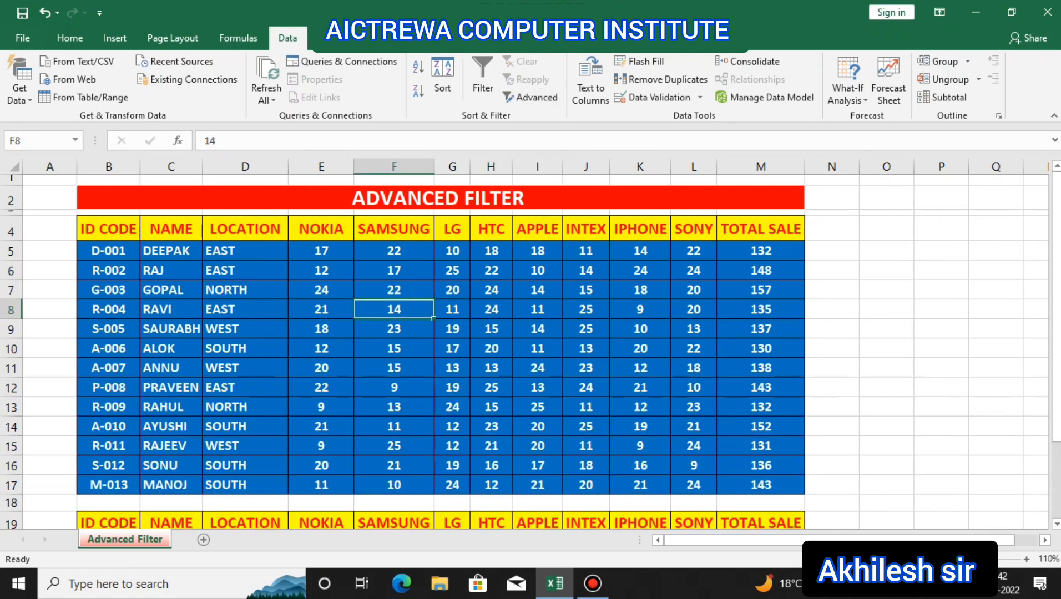
scroll(530, 350, "down", 1)
scroll(530, 350, "up", 1)
left_click(394, 368)
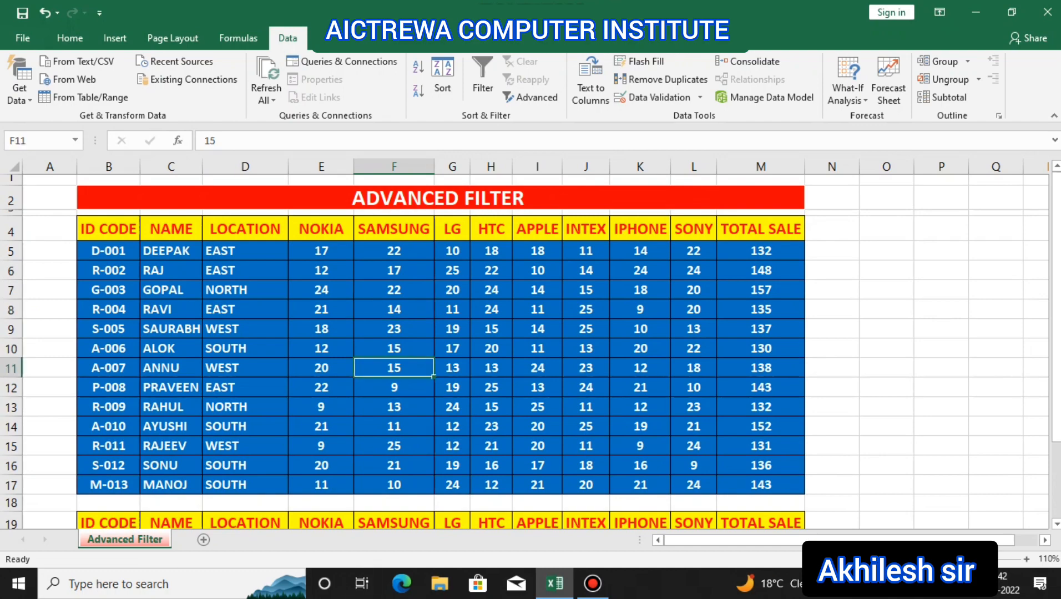
scroll(394, 368, "down", 2)
scroll(394, 368, "up", 1)
scroll(530, 350, "up", 2)
left_click(524, 97)
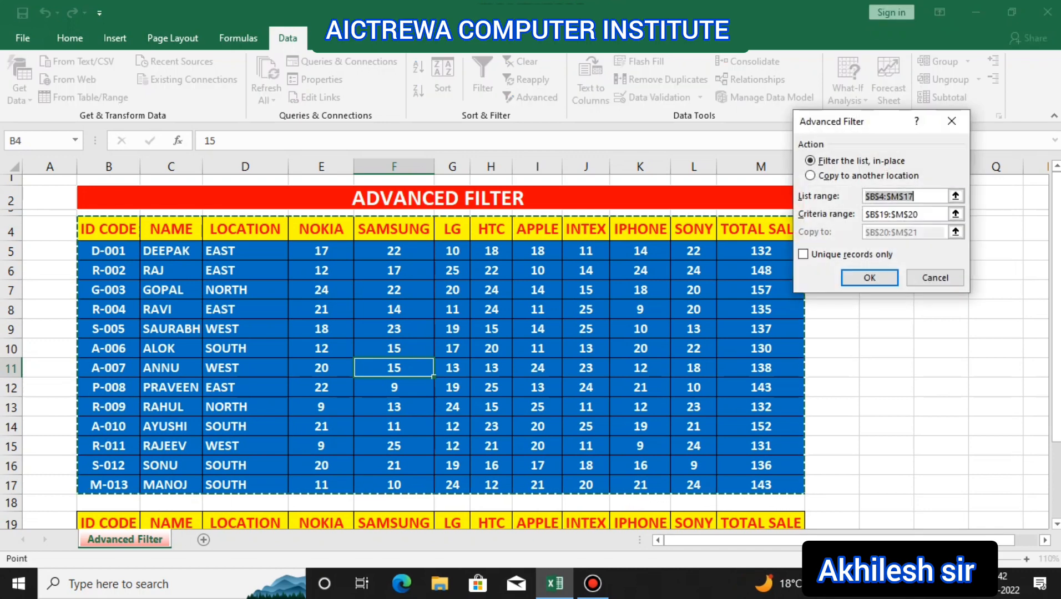
left_click_drag(888, 128, 876, 97)
key("alt+o")
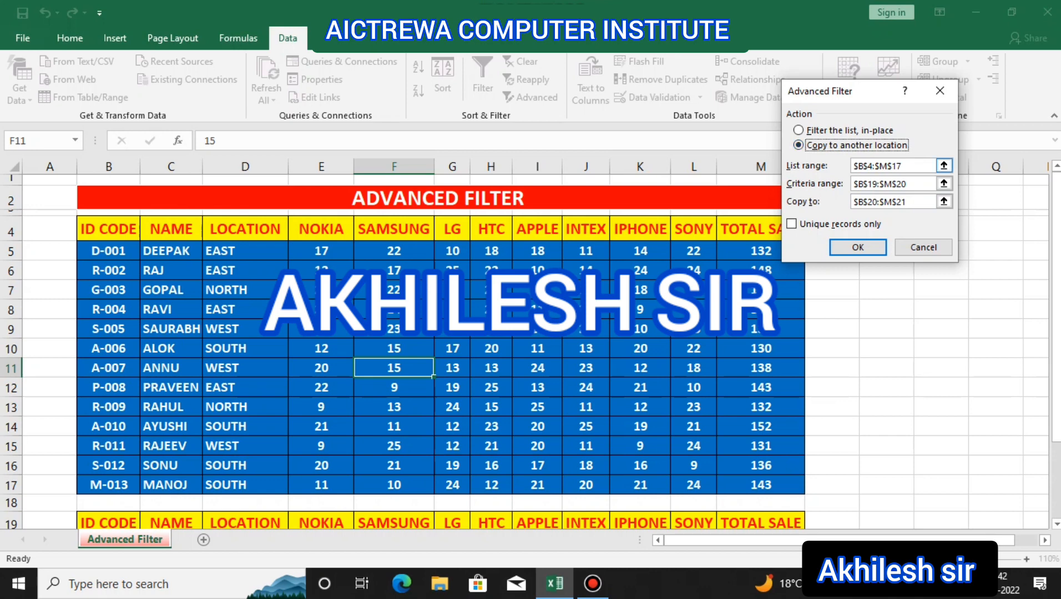
left_click(921, 165)
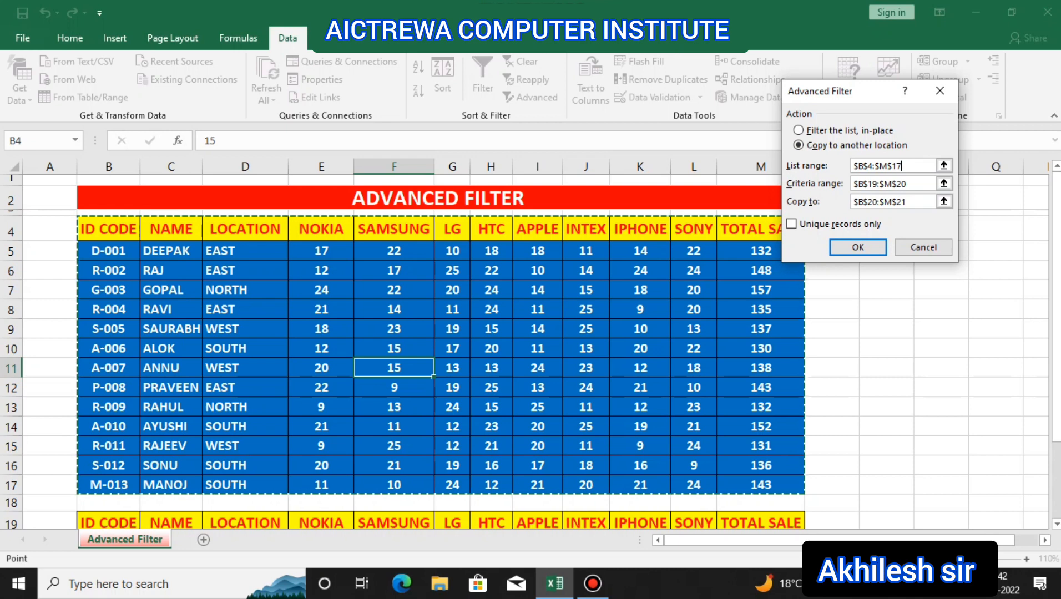
left_click_drag(109, 229, 760, 486)
Reselect B19:M20, the copied headers and the row beneath them, as the criteria range
left_click(944, 184)
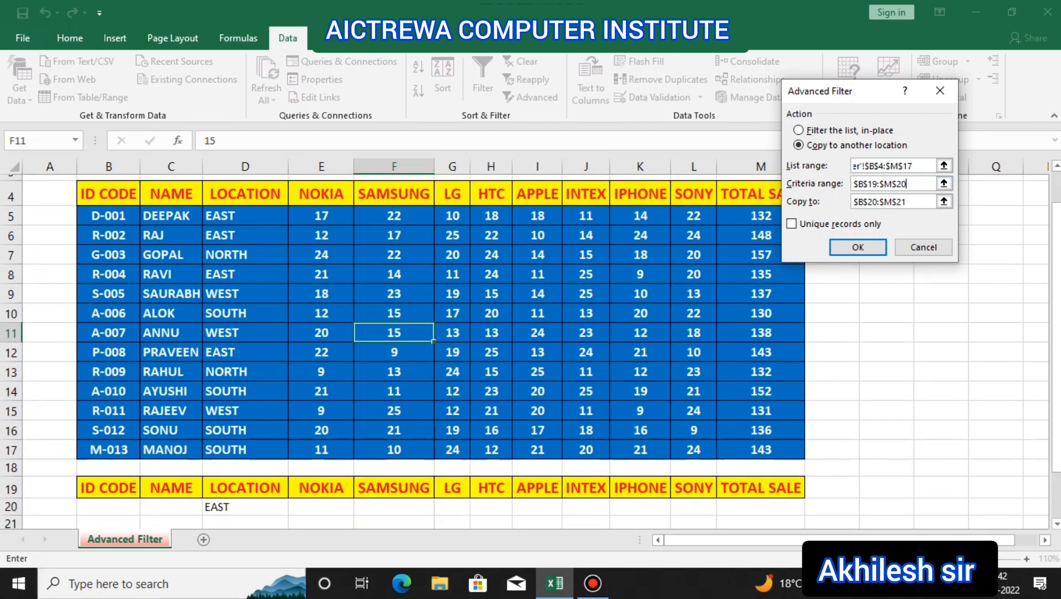
left_click_drag(109, 489, 181, 523)
left_click_drag(432, 513, 799, 512)
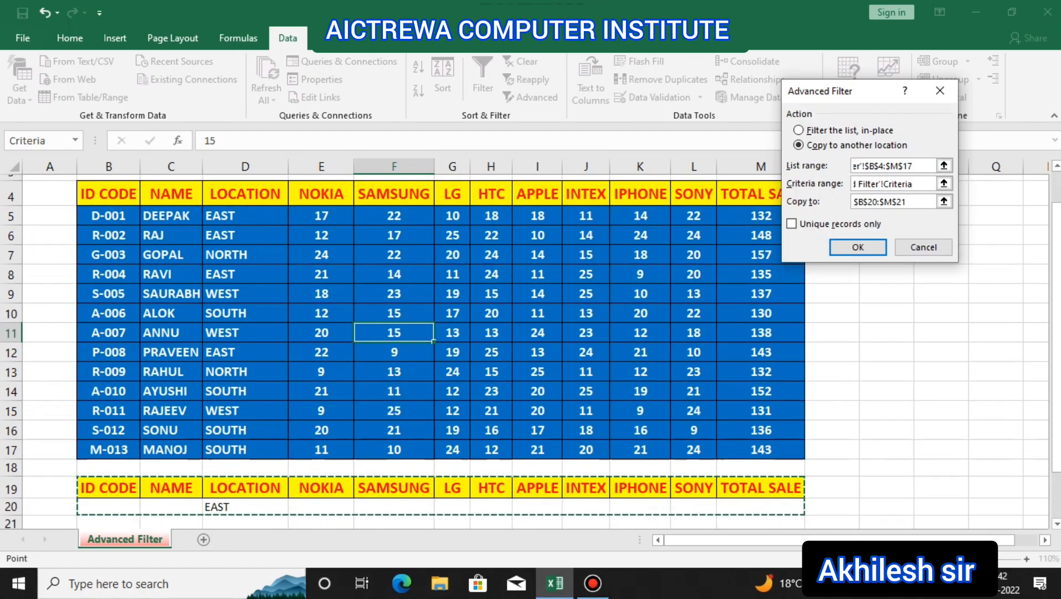
Set the copy destination to $B$22:$M$25 and run the filter, declining to copy rows beyond the destination range
left_click(917, 202)
scroll(530, 353, "down", 1)
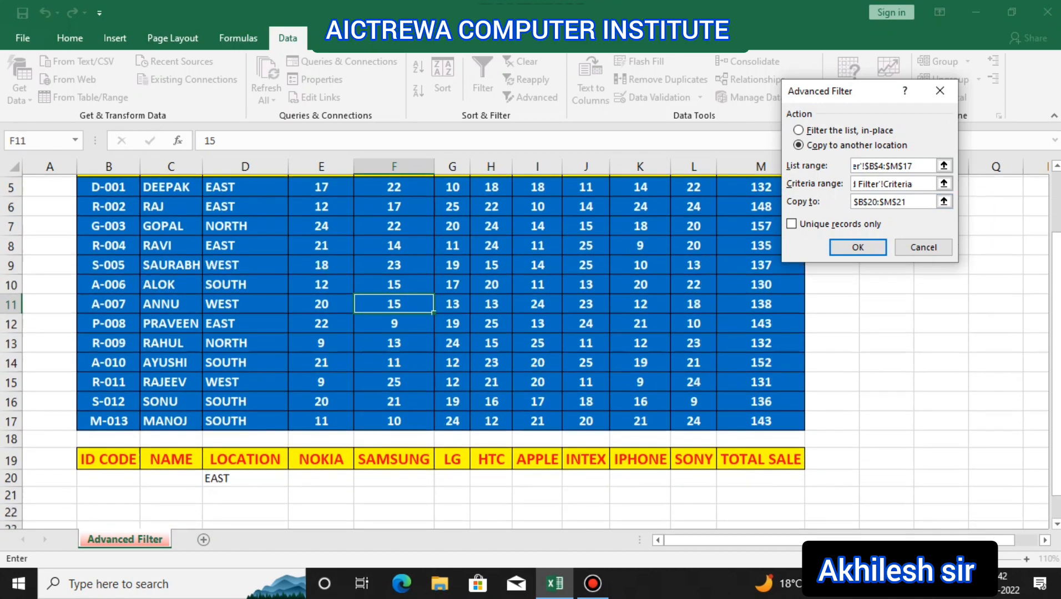
left_click_drag(108, 471, 804, 522)
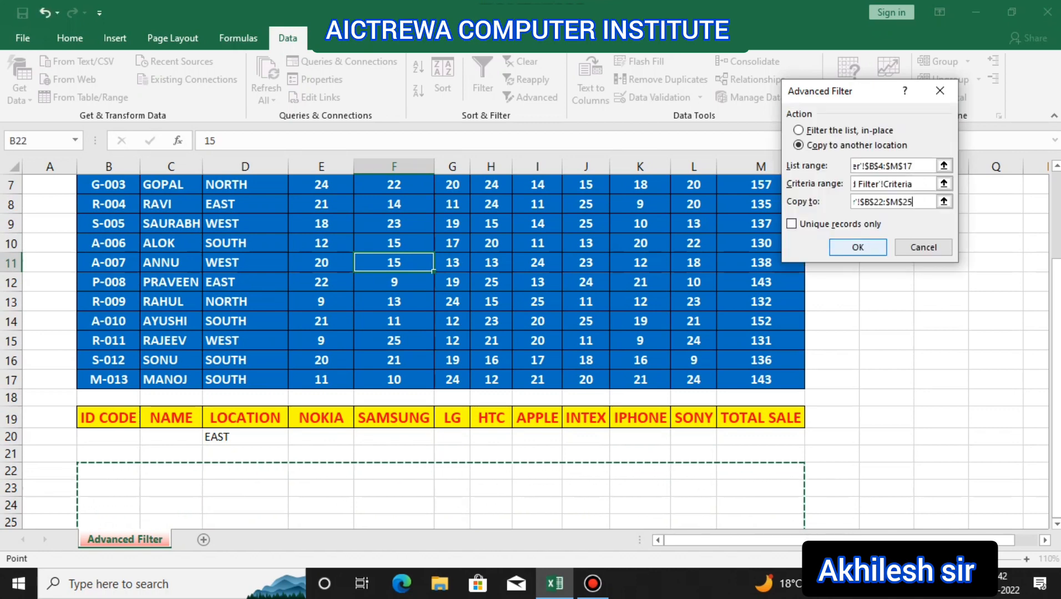
left_click(857, 246)
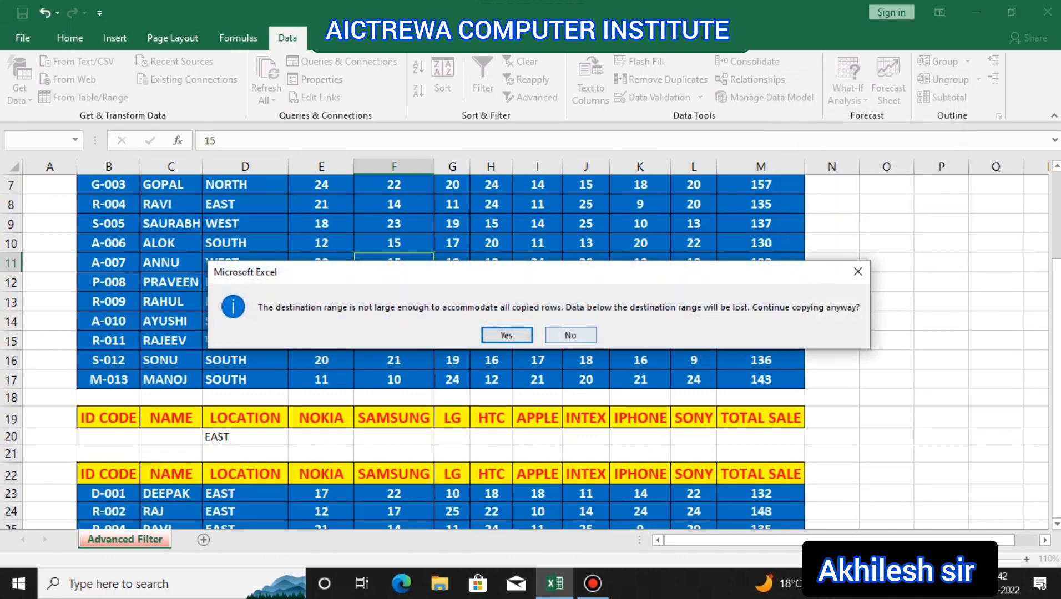
left_click(570, 335)
Compare the extracted EAST records with the source table and select their rows 22 to 25
scroll(525, 350, "down", 2)
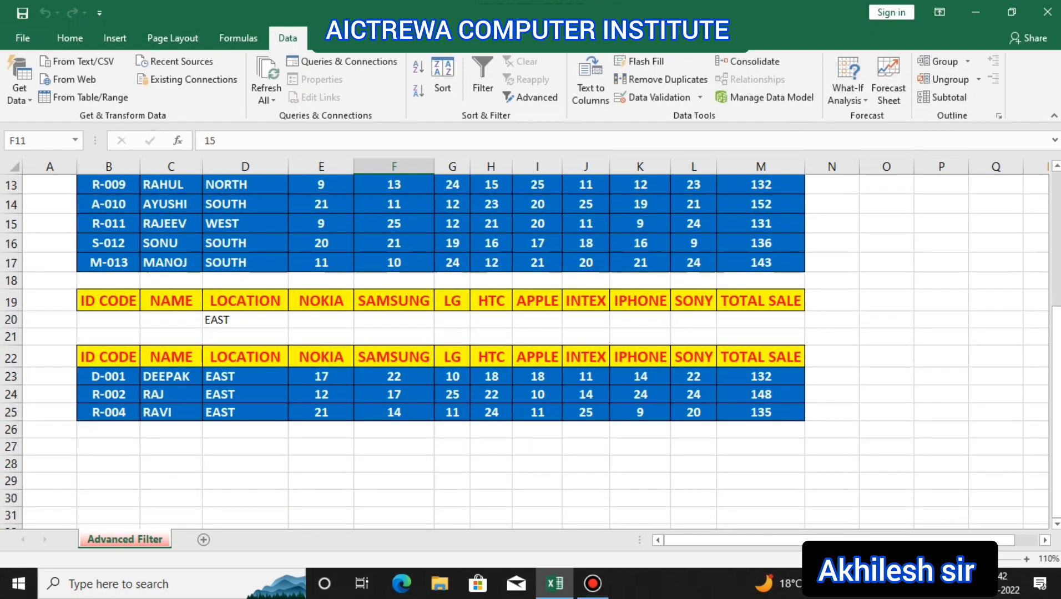
scroll(525, 350, "up", 1)
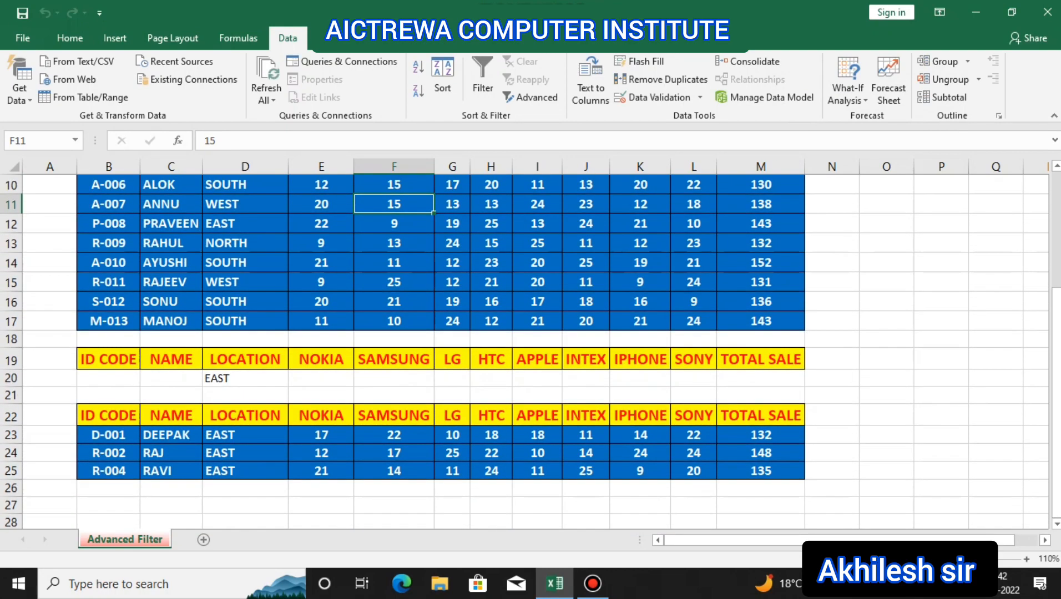
left_click(246, 453)
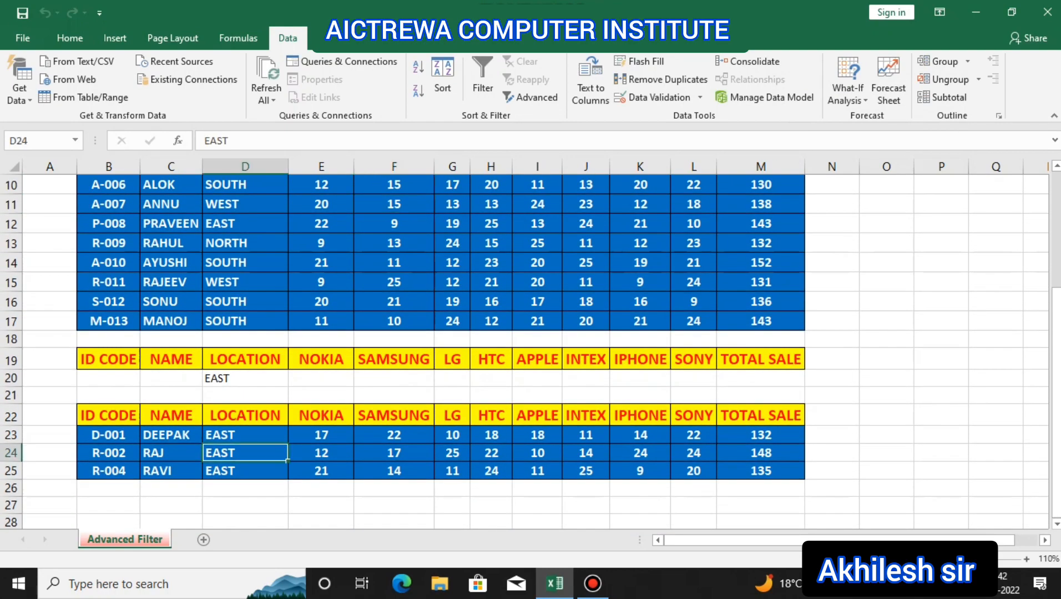
left_click(245, 506)
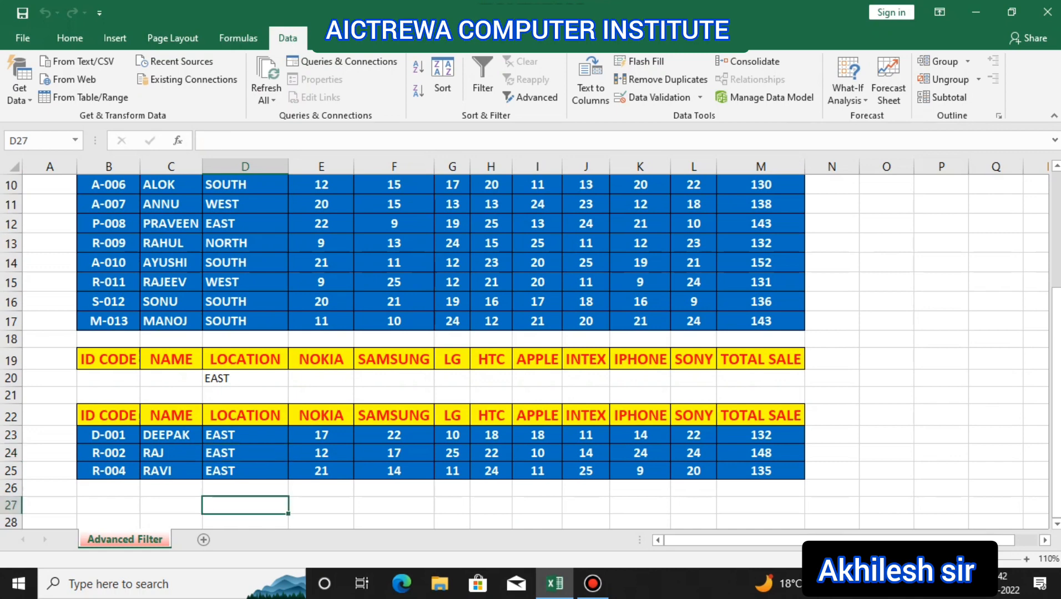
scroll(525, 349, "up", 2)
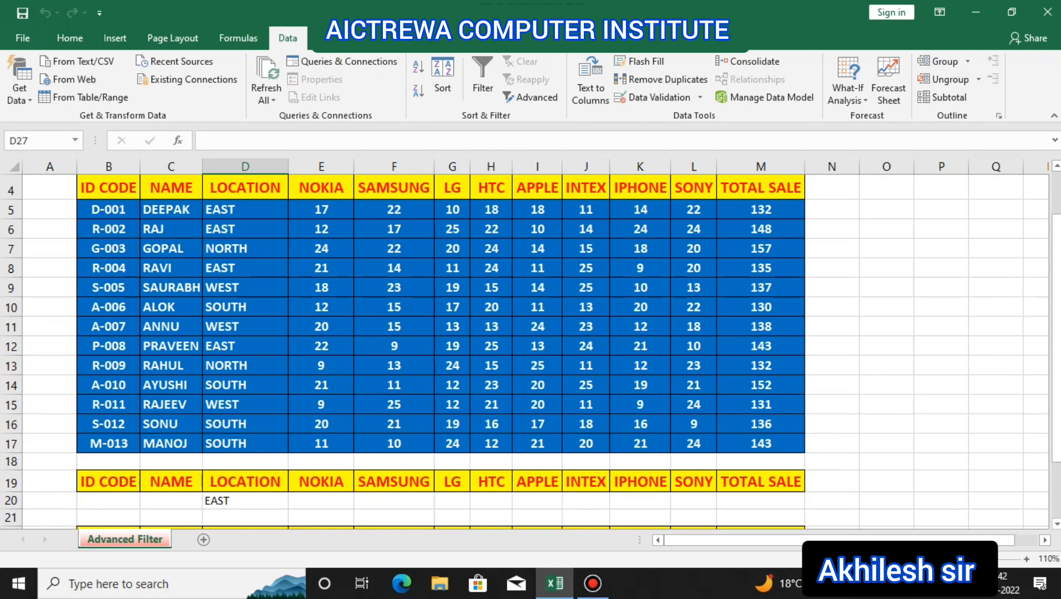
scroll(524, 349, "down", 2)
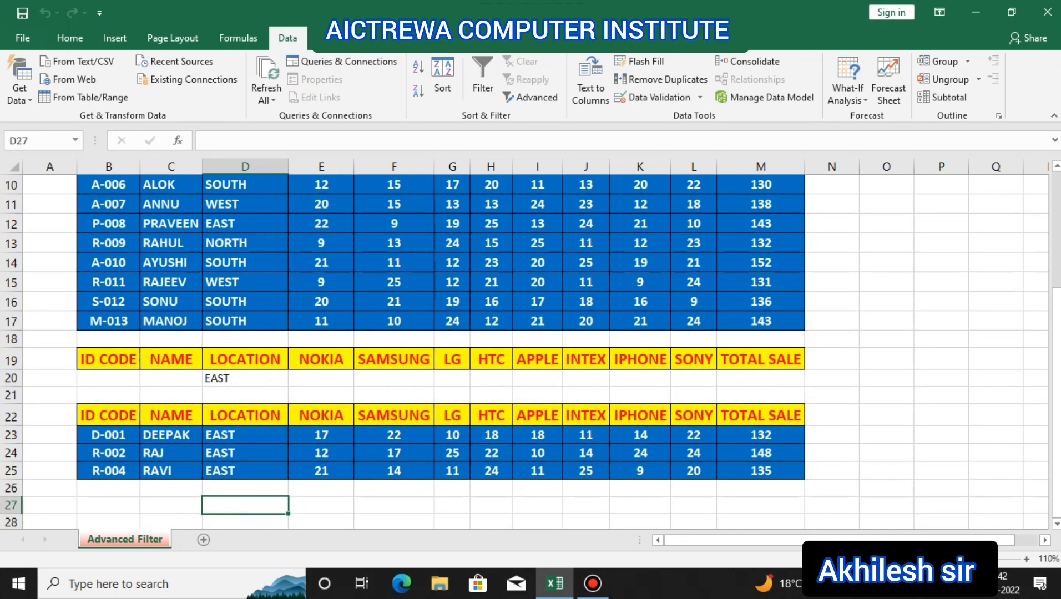
left_click_drag(11, 417, 12, 473)
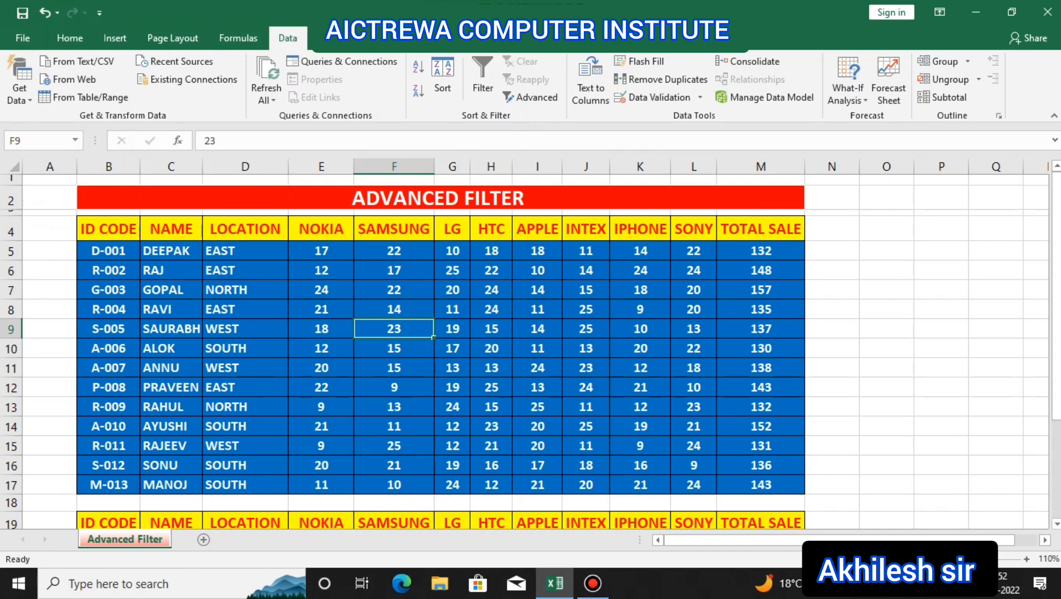
Examine the LOCATION and NOKIA columns of the table together with the criteria cells D20 and E20
scroll(525, 350, "down", 1)
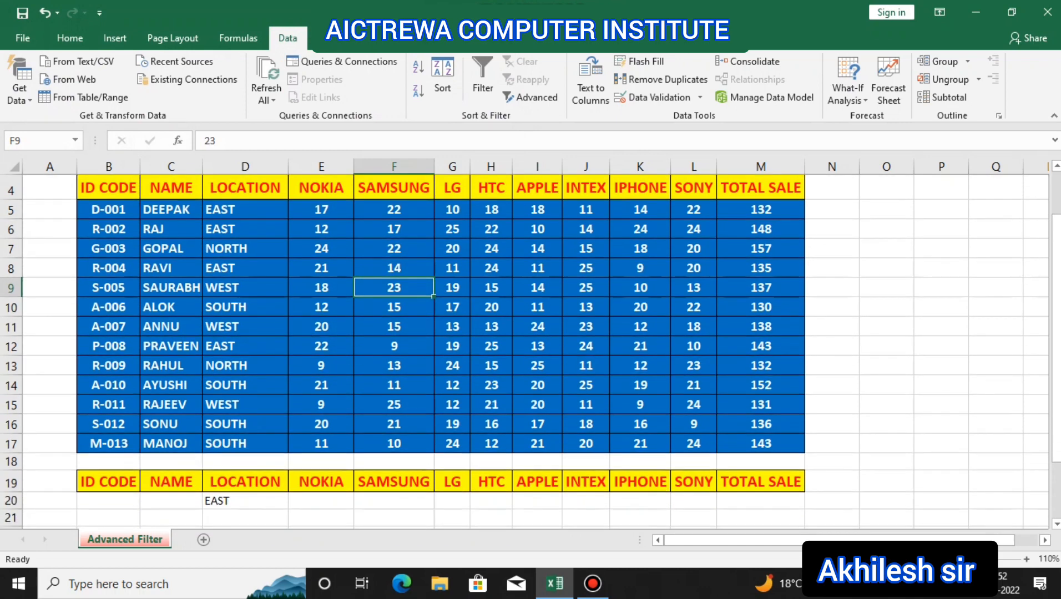
left_click(245, 501)
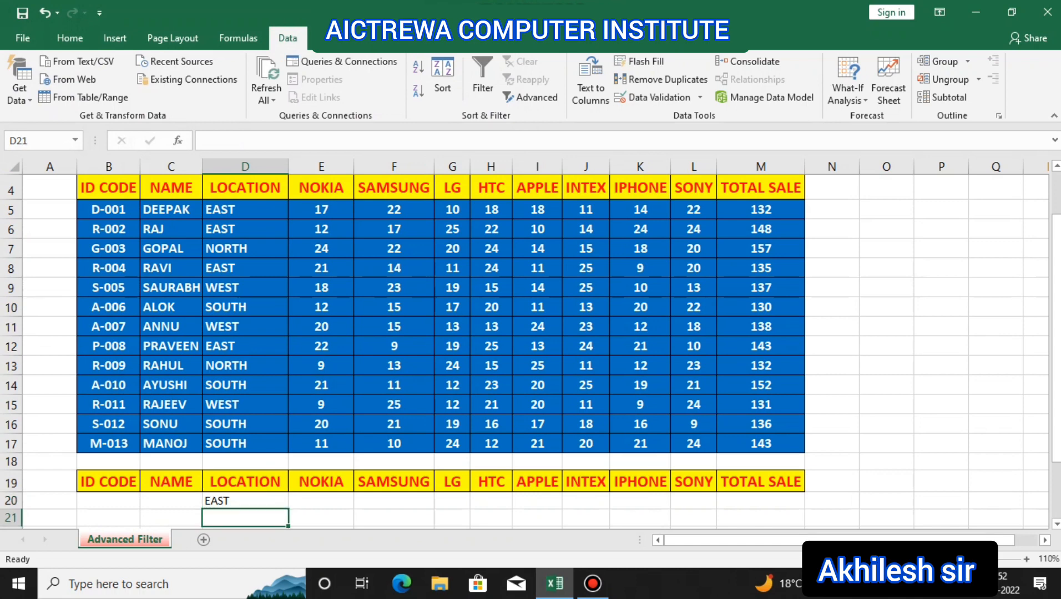
left_click_drag(245, 327, 245, 366)
left_click(245, 501)
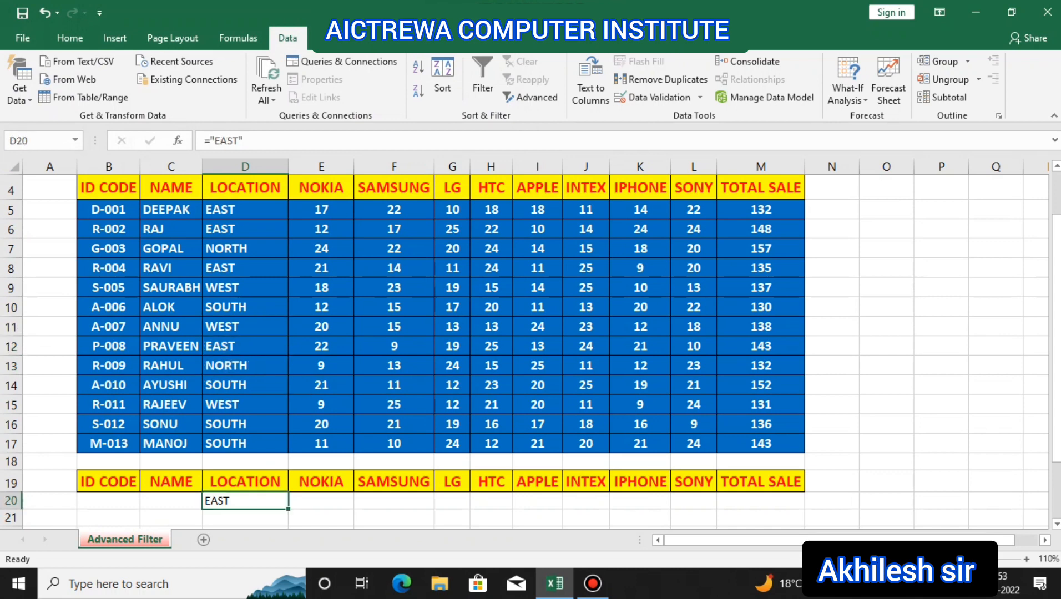
left_click(321, 501)
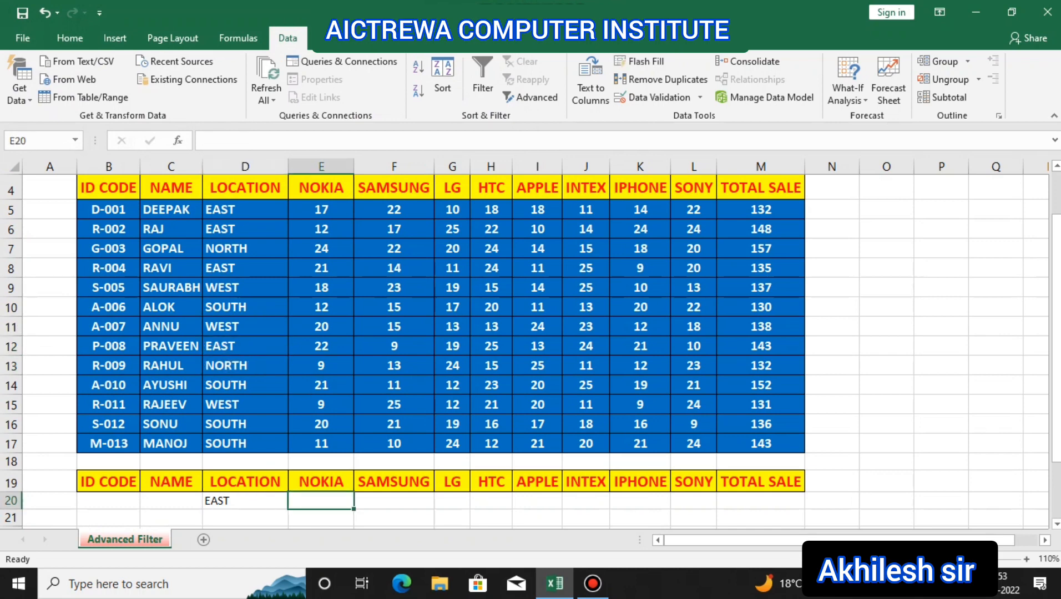
left_click_drag(322, 482, 321, 501)
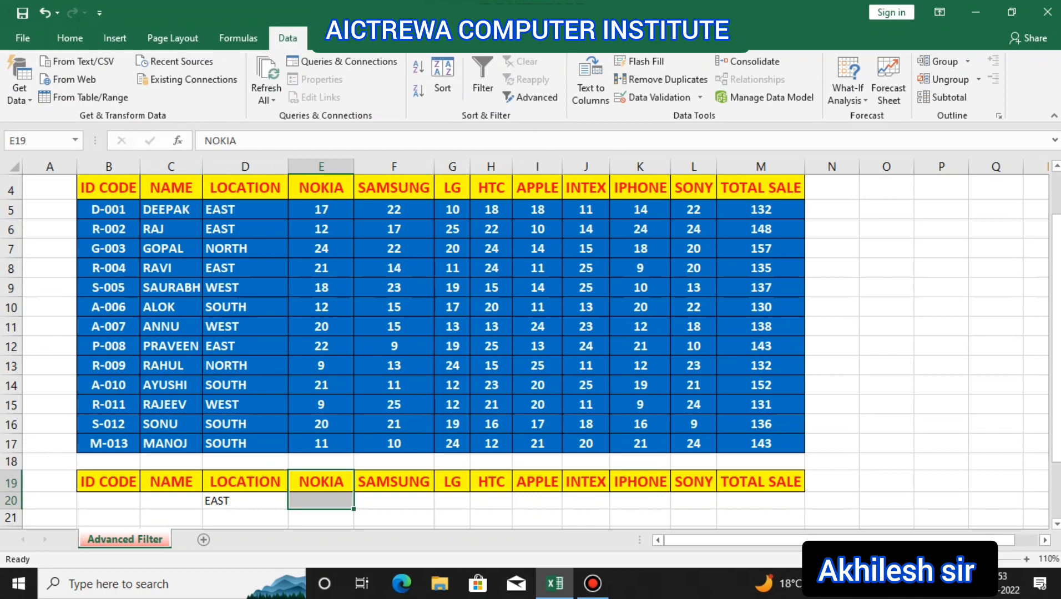
left_click_drag(321, 209, 321, 404)
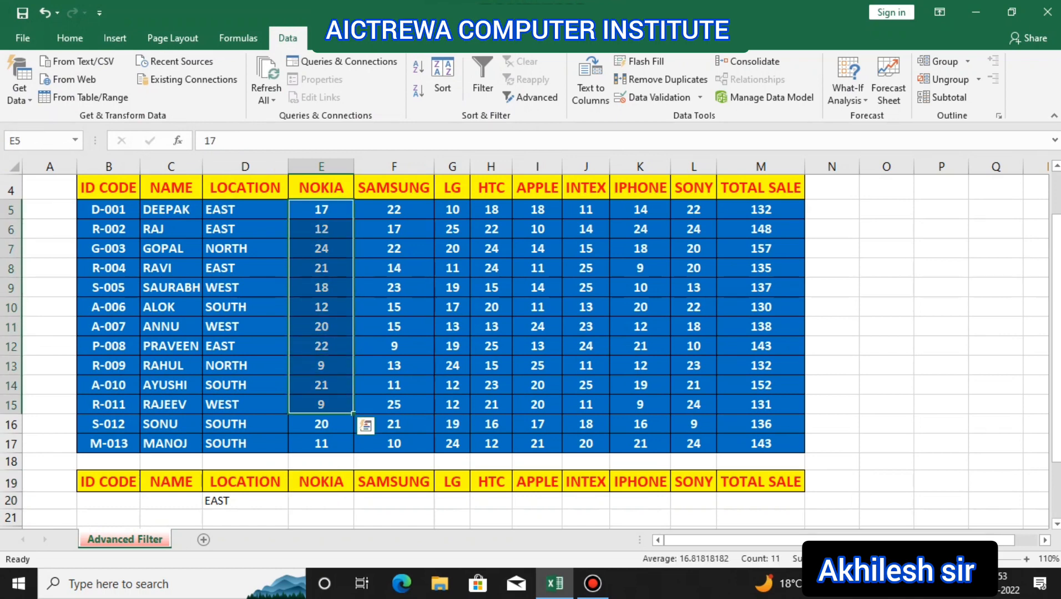
left_click(321, 518)
Replace the LOCATION criterion in cell D20 with ="WEST" and select the NOKIA criterion cell E20
left_click(245, 501)
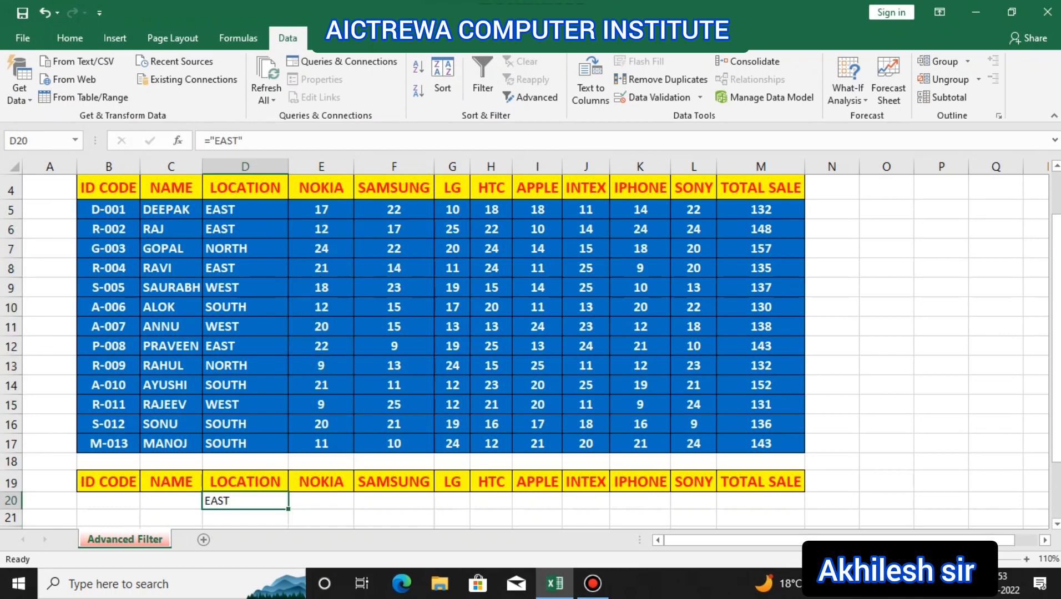
type("=")
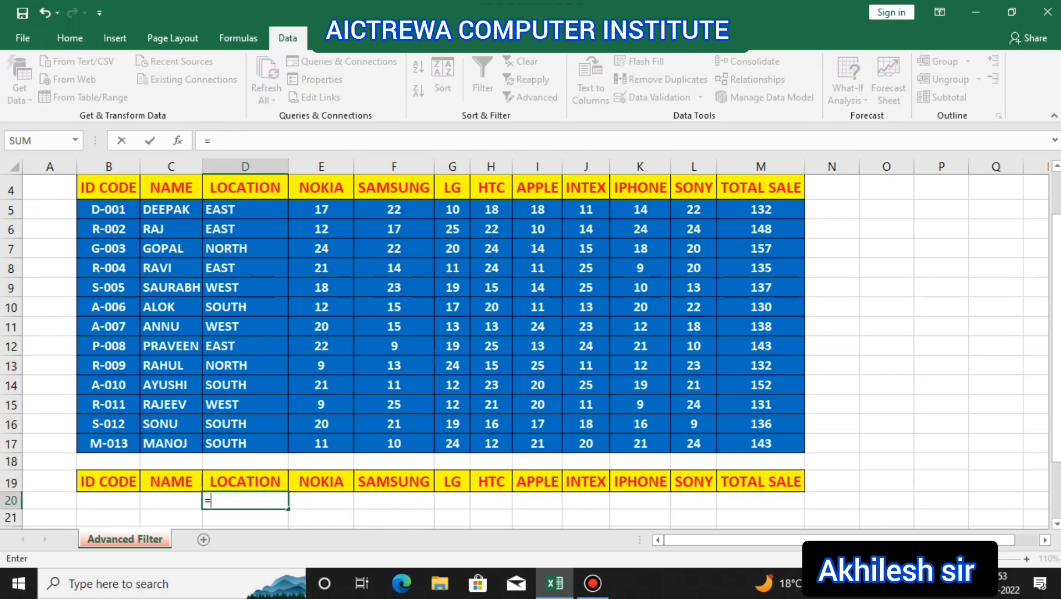
type("\"WEST\"")
key("Return")
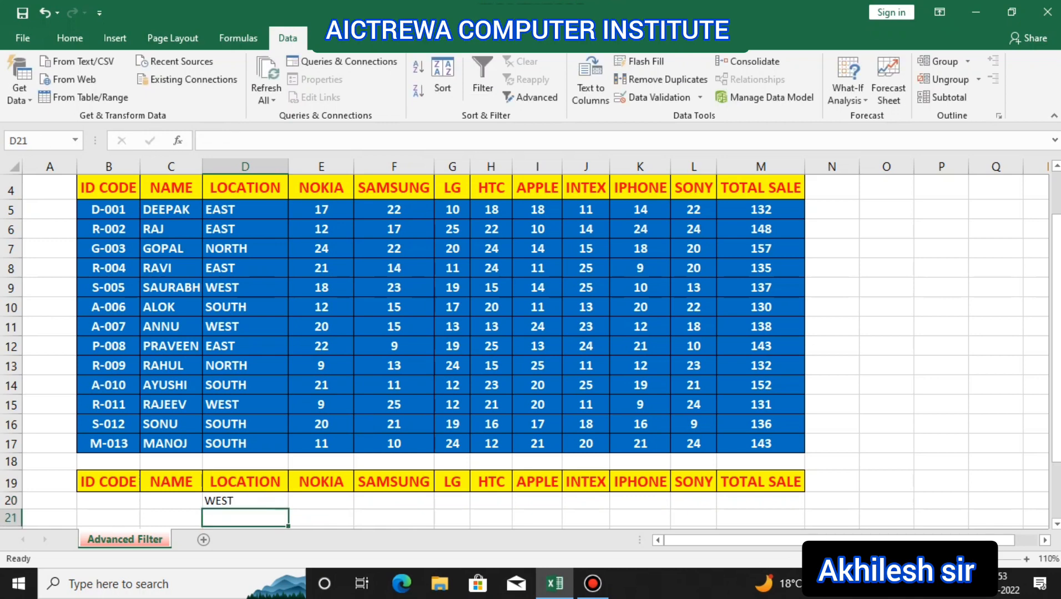
left_click(321, 501)
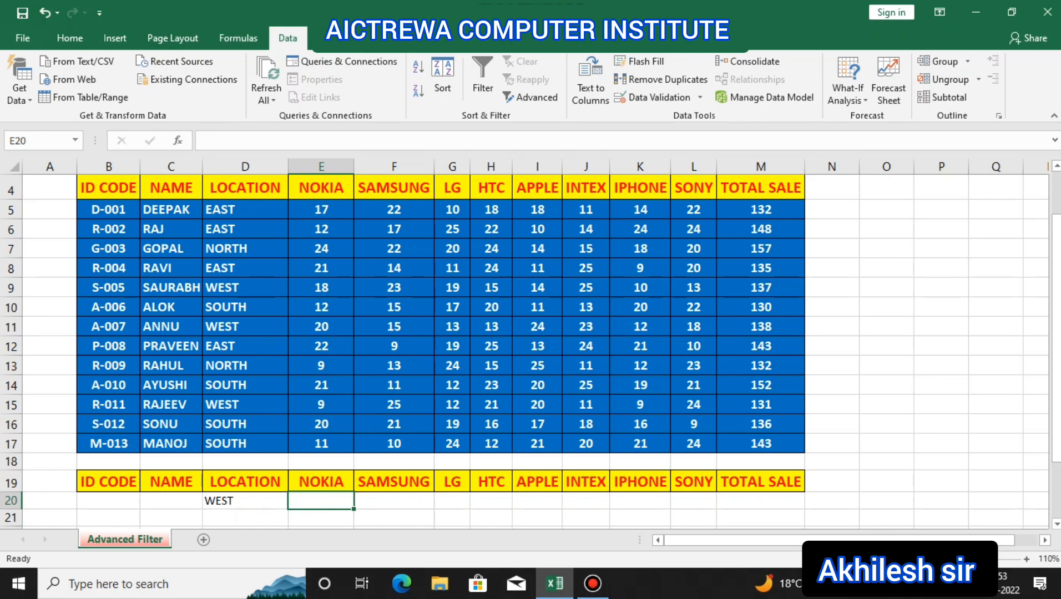
Enter the NOKIA criterion =">=10" in cell E20 beside the WEST location criterion
type("=")
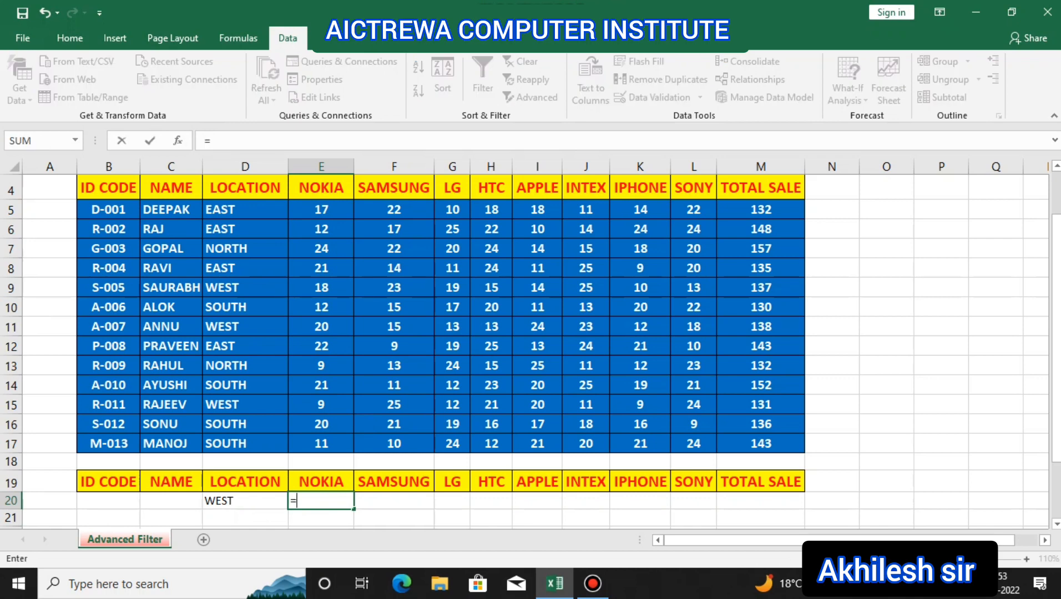
type("\"")
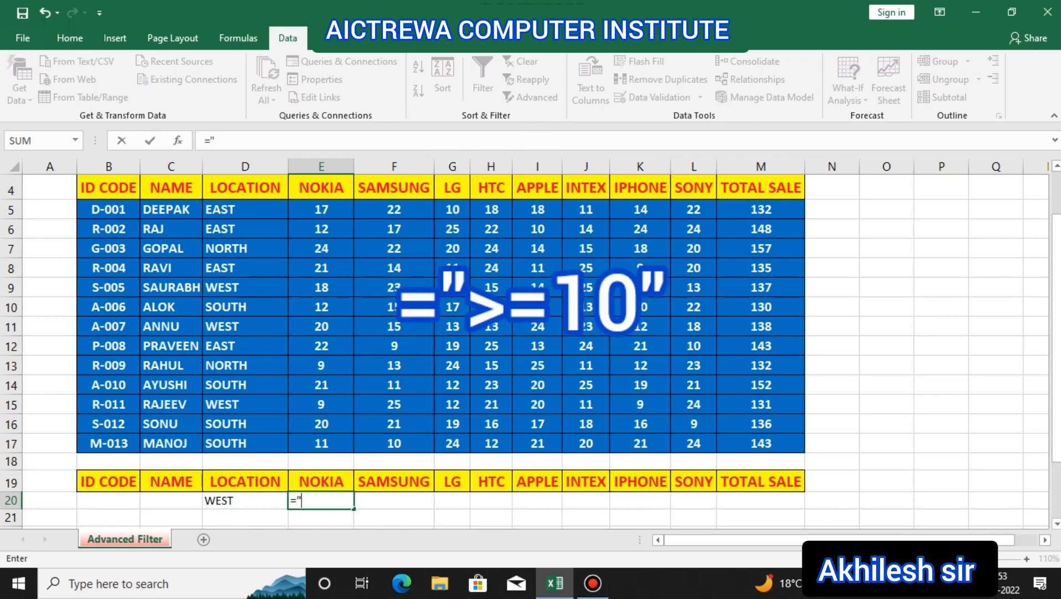
type(">=10")
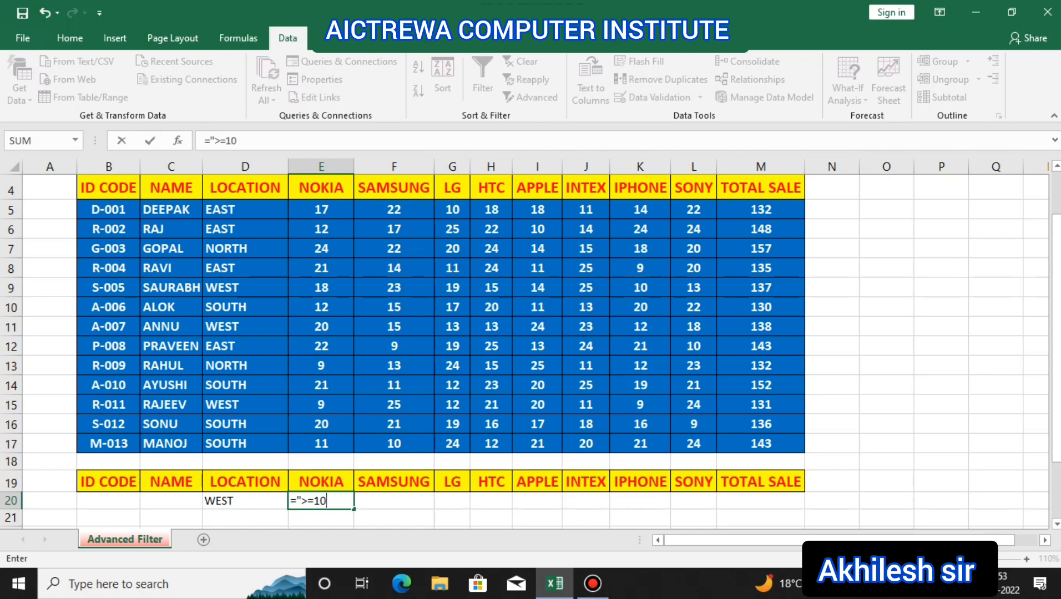
type("\"")
key("Return")
key("Right")
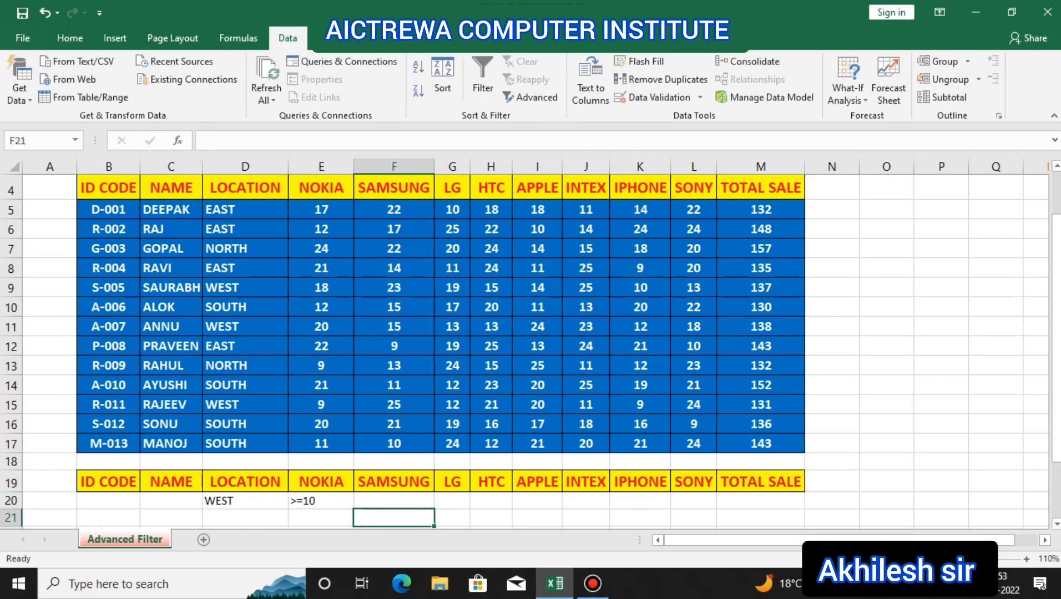
left_click(321, 501)
Set up an advanced filter that copies to another location, with list range $B$4:$M$17 and criteria range $B$19:$M$20
scroll(411, 352, "up", 1)
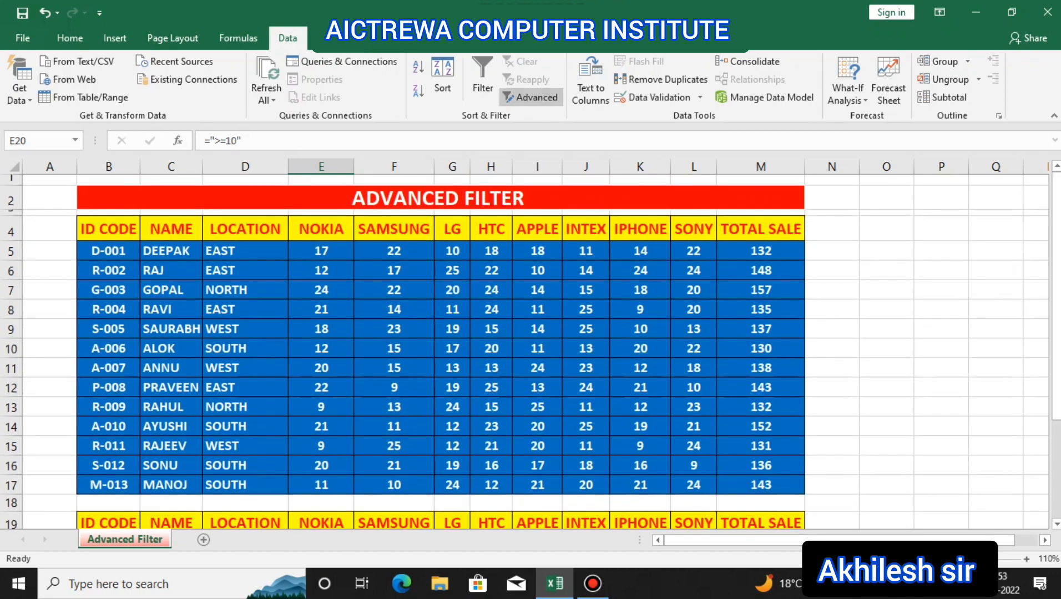
left_click(530, 98)
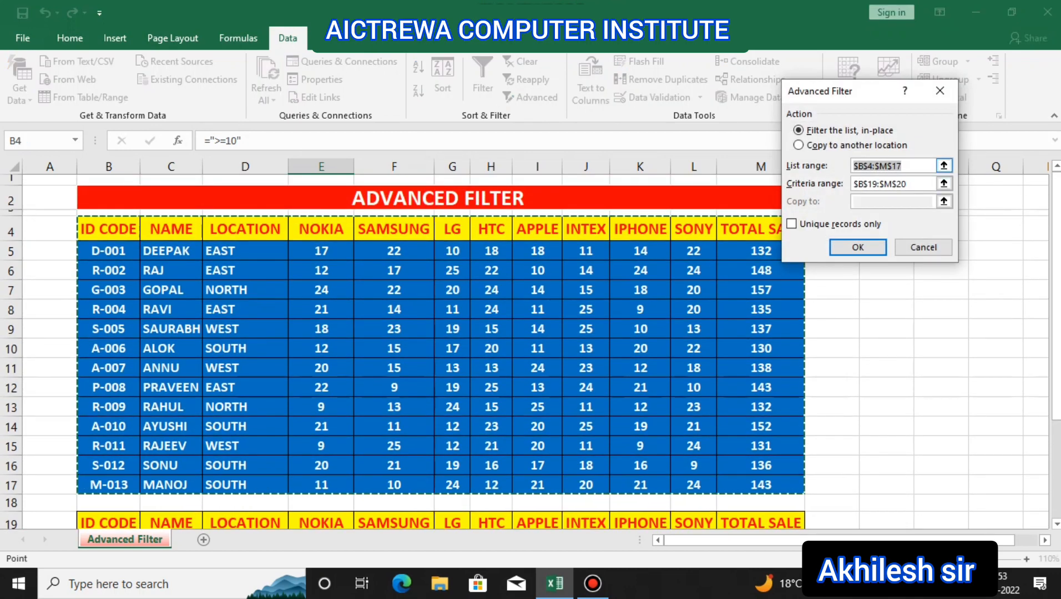
key("alt+o")
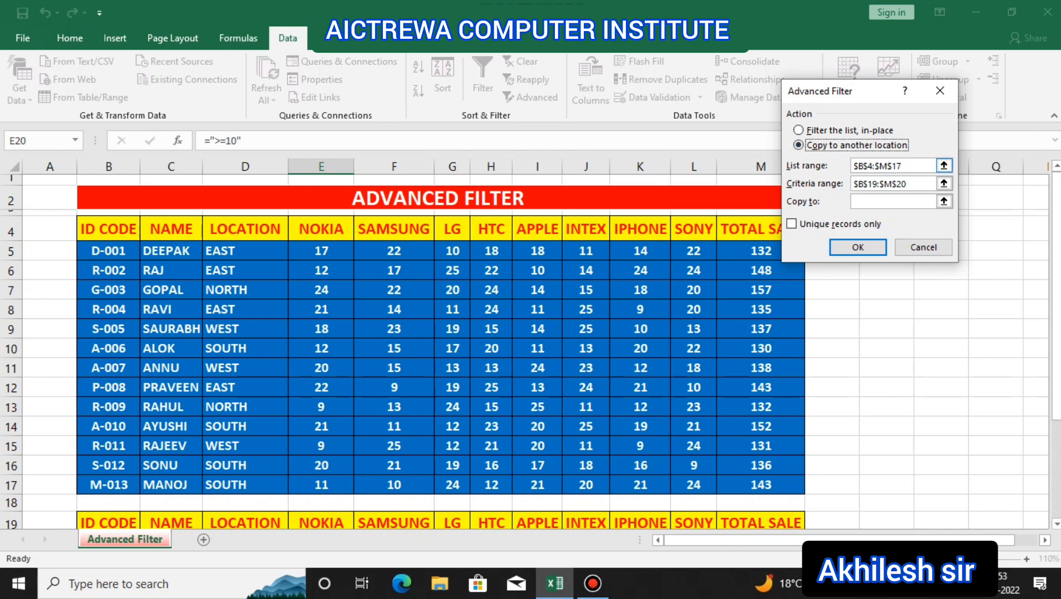
left_click(911, 166)
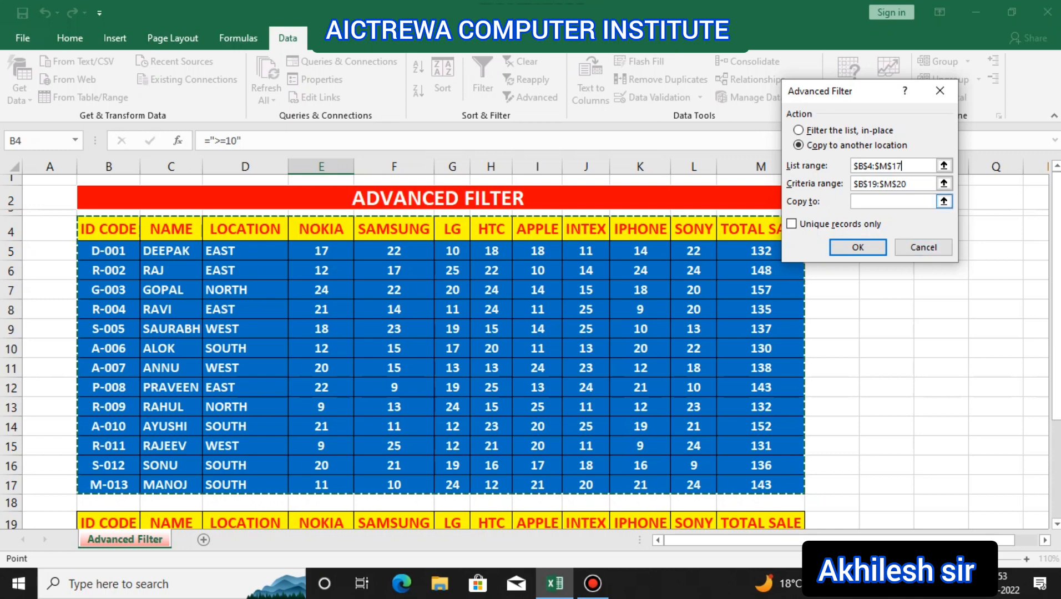
left_click(919, 184)
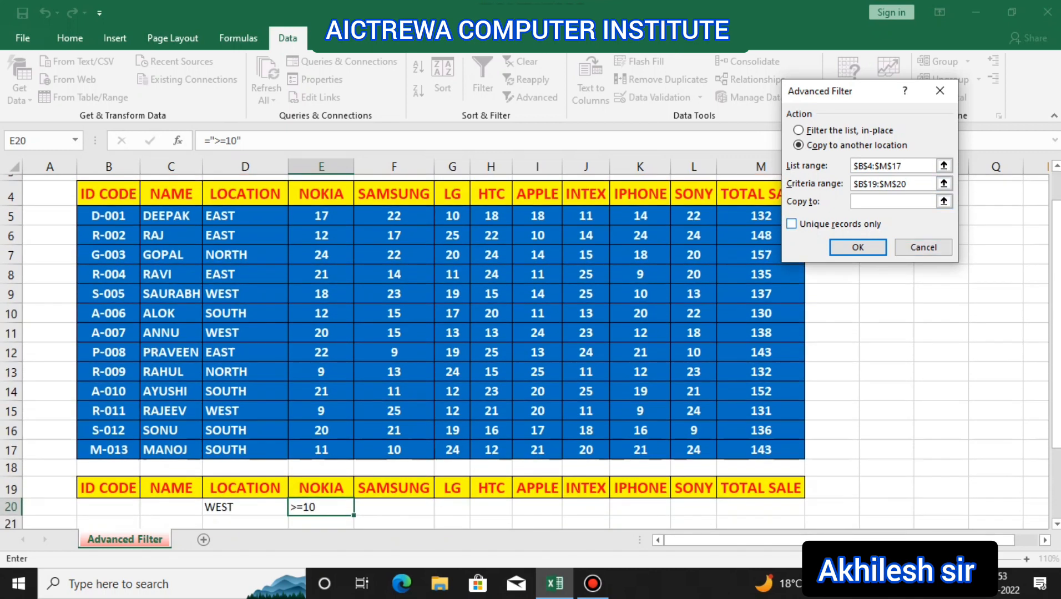
left_click(944, 183)
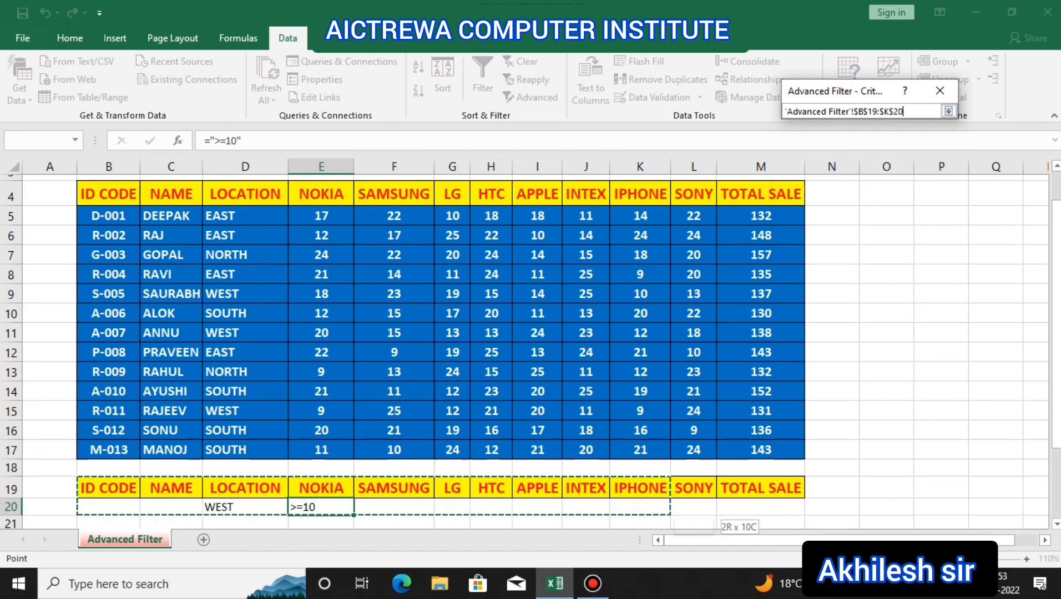
left_click(948, 111)
Set the copy destination to $B$22:$M$32 and run the advanced filter
left_click(893, 200)
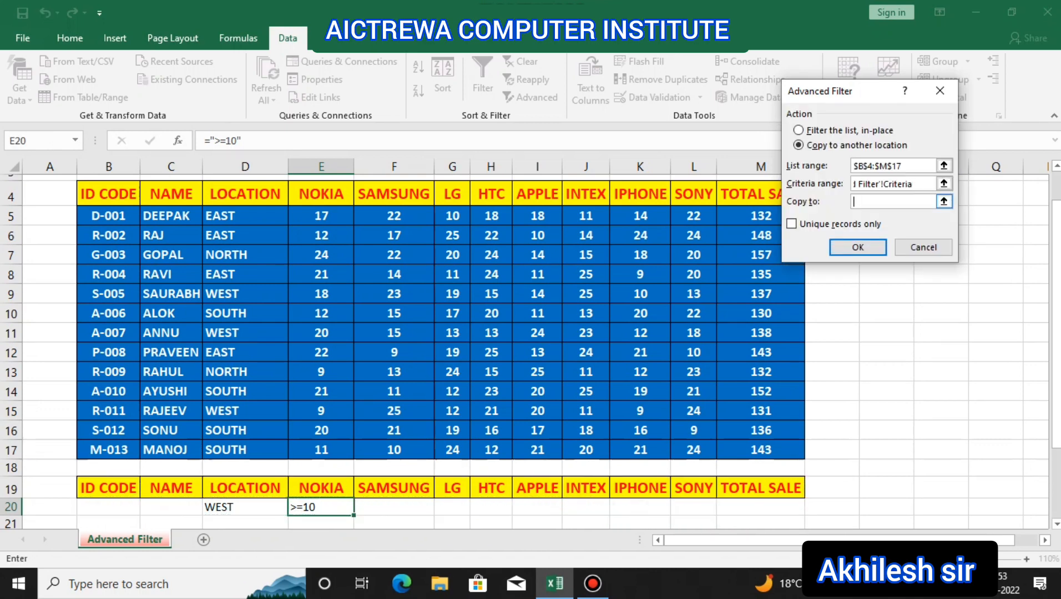
scroll(535, 355, "down", 1)
mouse_move(109, 433)
left_mouse_down()
mouse_move(348, 527)
mouse_move(704, 529)
mouse_move(765, 427)
left_mouse_up()
left_click(948, 111)
scroll(535, 355, "up", 2)
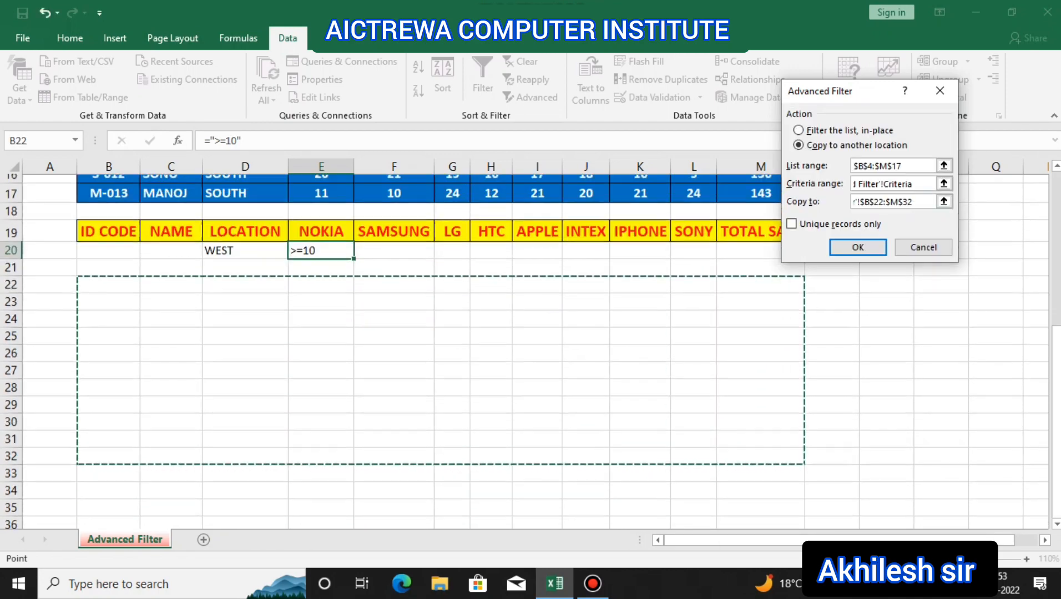
left_click(857, 247)
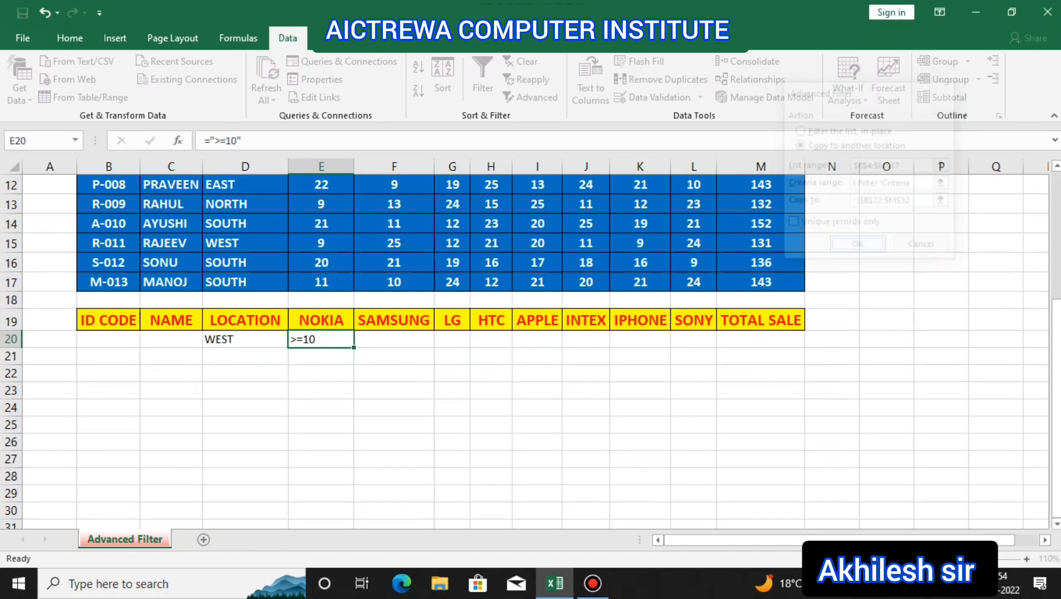
Compare the extracted WEST records with the source table, checking the NAME, LOCATION and NOKIA values against the criteria
scroll(535, 352, "up", 3)
scroll(536, 352, "down", 2)
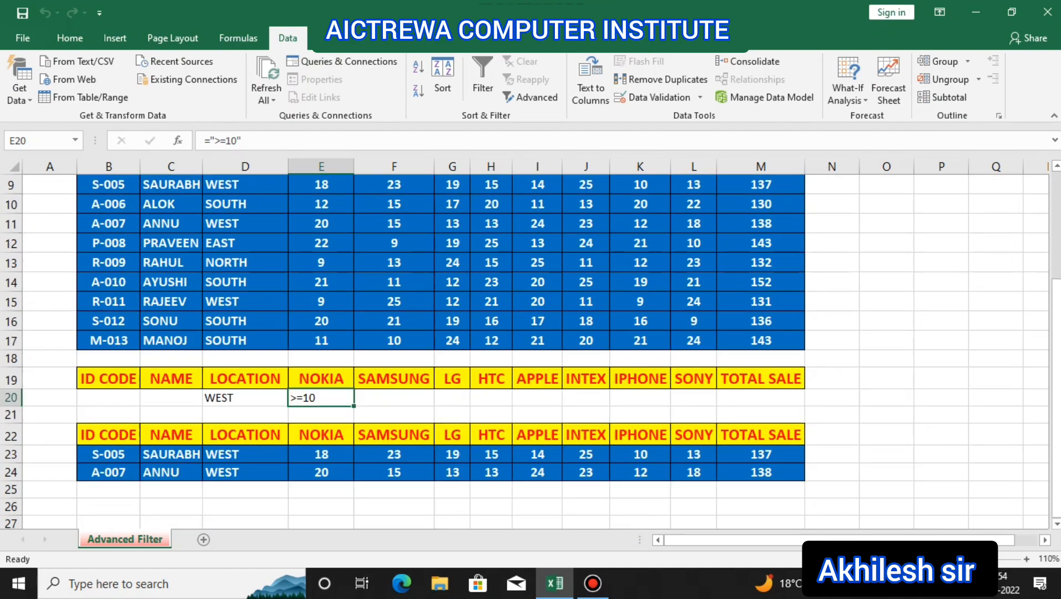
left_click_drag(171, 455, 178, 472)
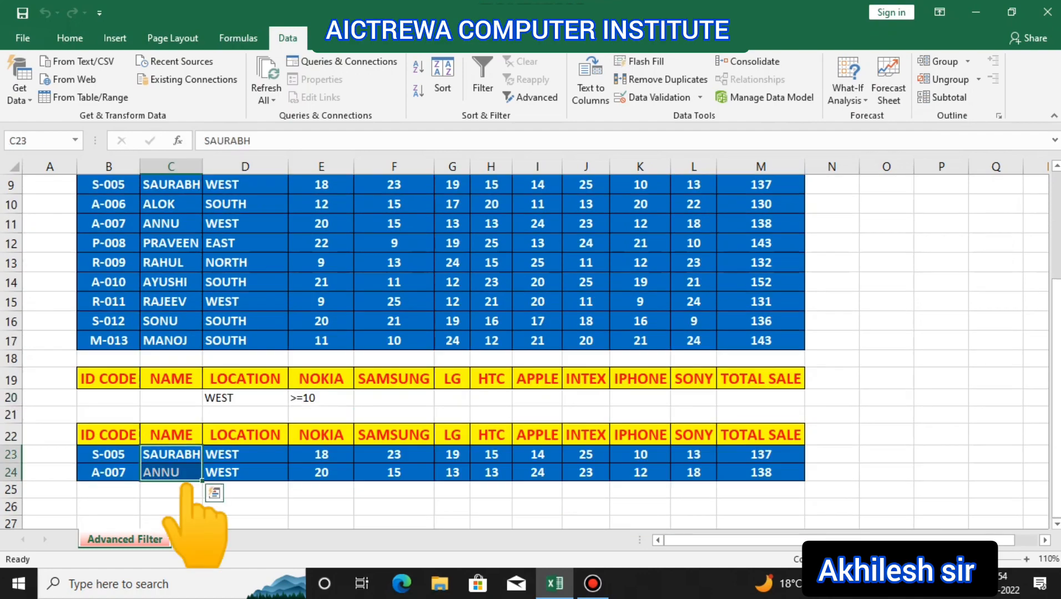
scroll(190, 484, "up", 1)
scroll(188, 485, "down", 1)
key("Right")
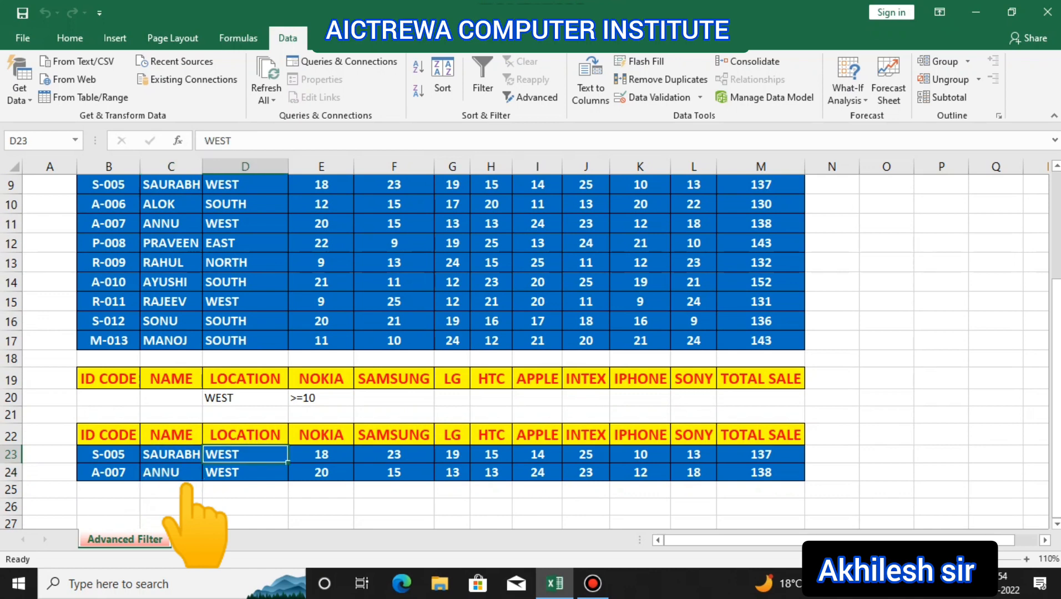
left_click_drag(171, 302, 321, 302)
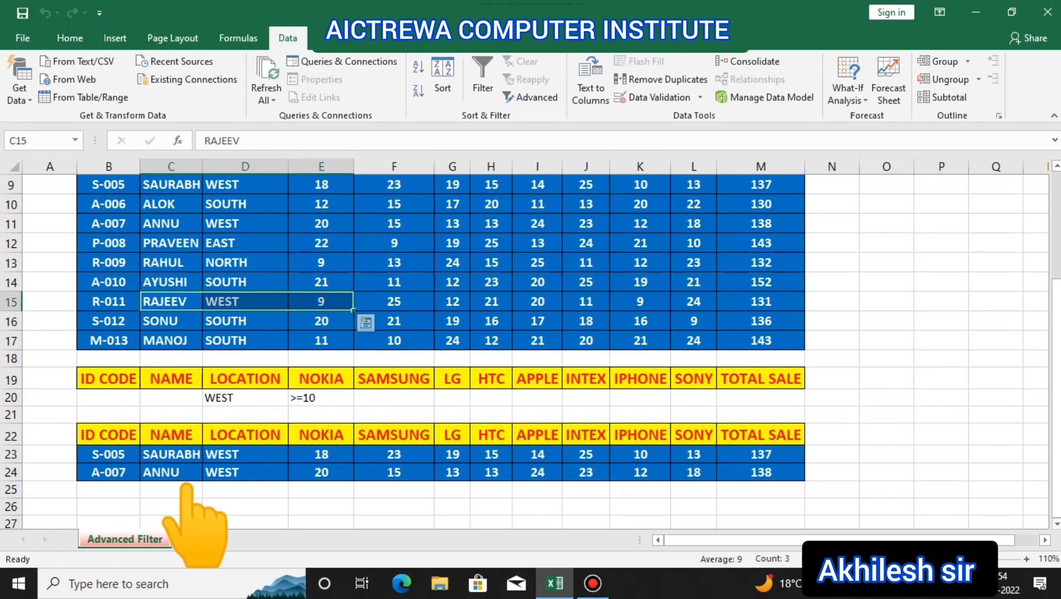
left_click(322, 455)
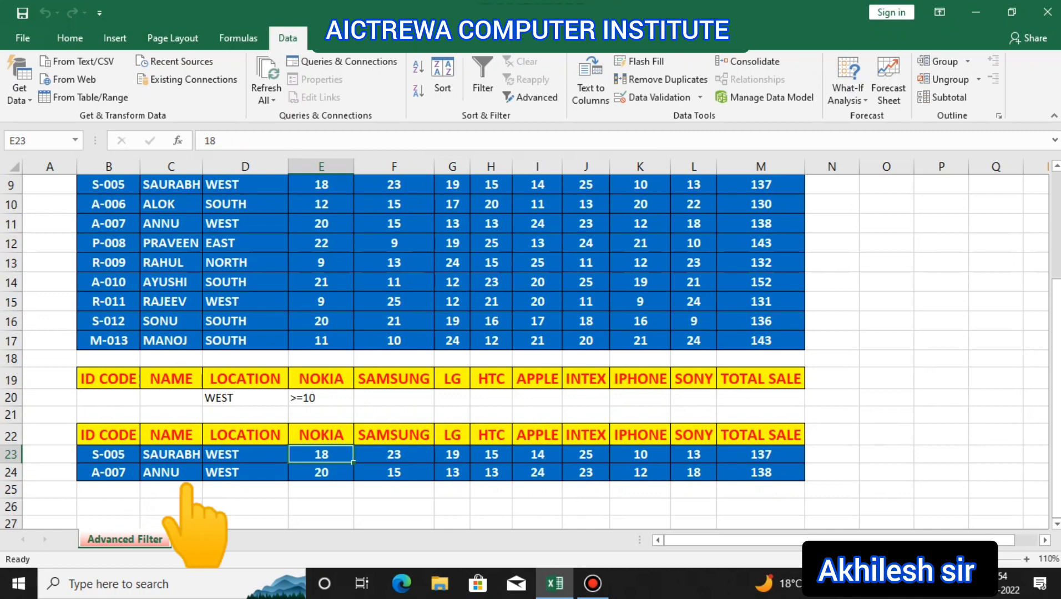
left_click(185, 478)
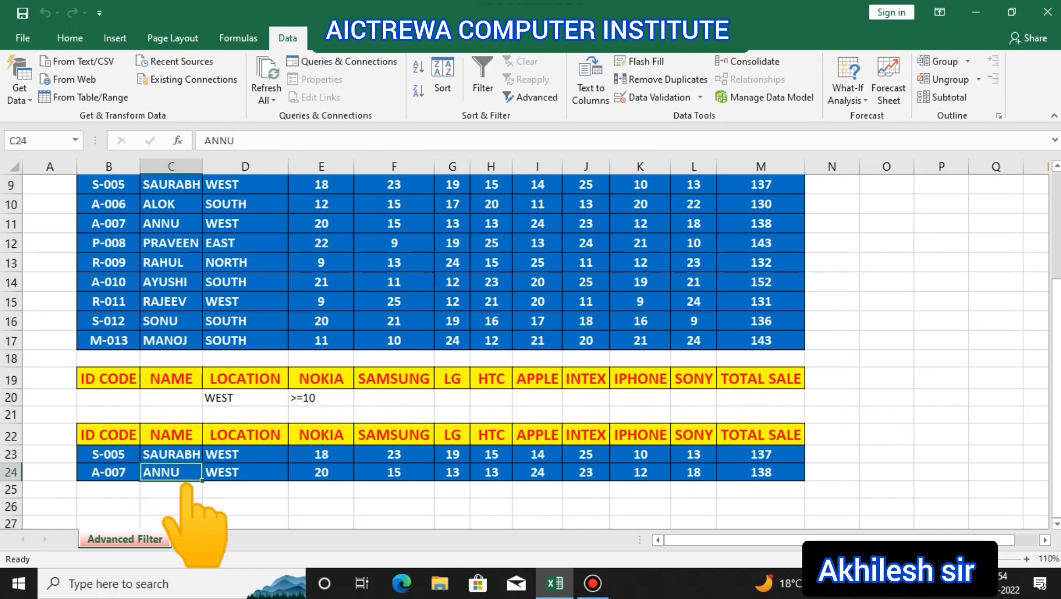
scroll(185, 486, "up", 3)
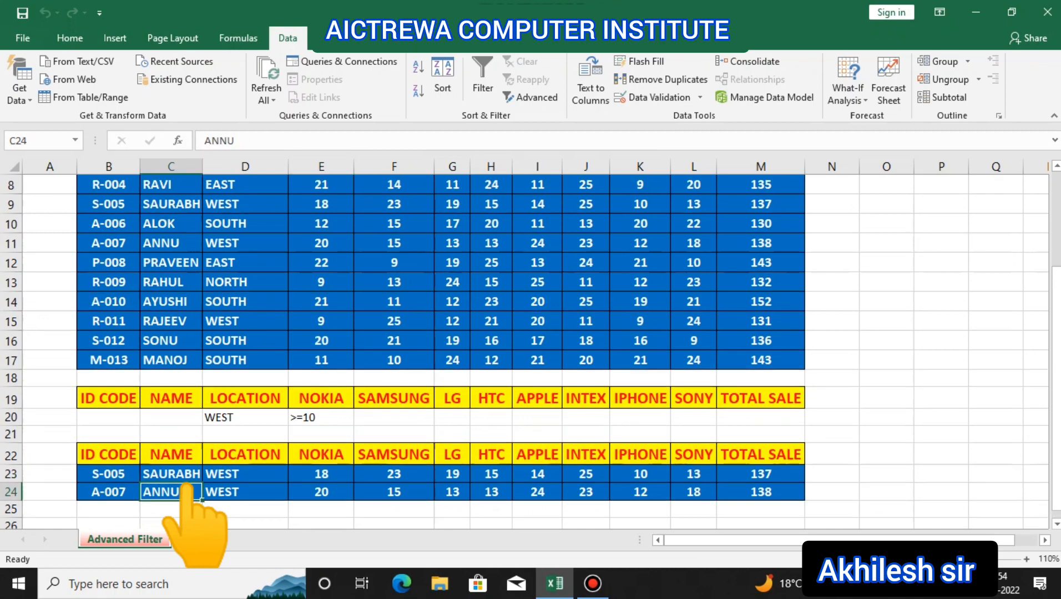
scroll(186, 485, "down", 3)
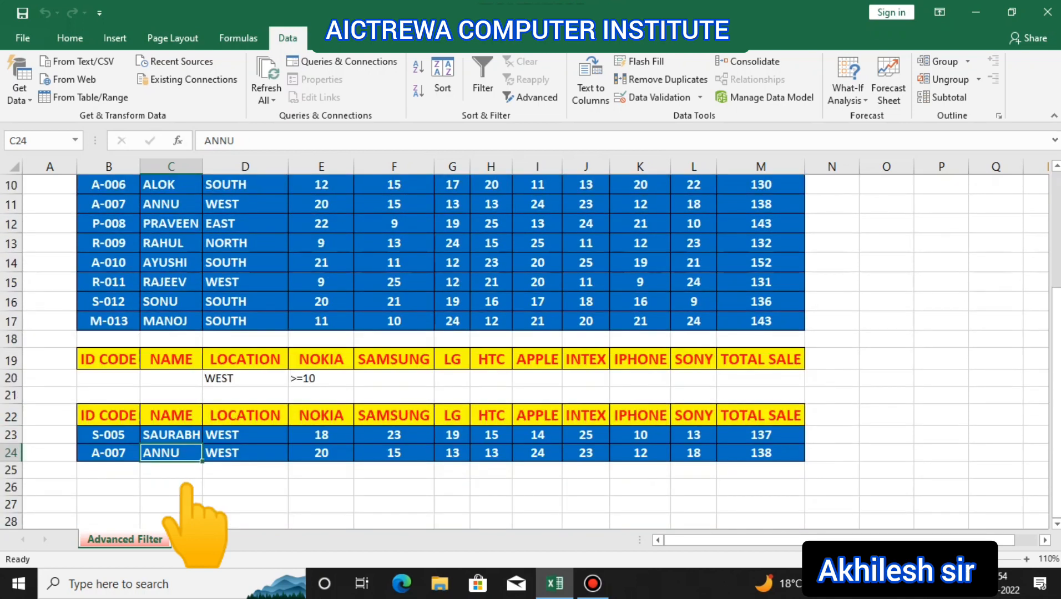
Delete rows 22 to 24 containing the extracted WEST records and their headings
left_click_drag(11, 416, 11, 453)
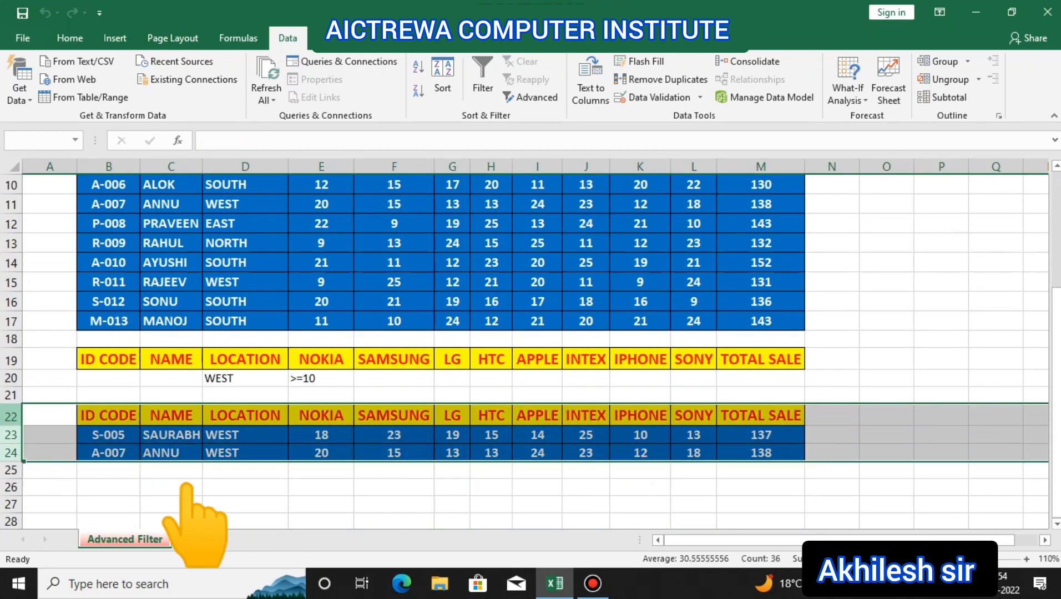
right_click(105, 441)
left_click(143, 326)
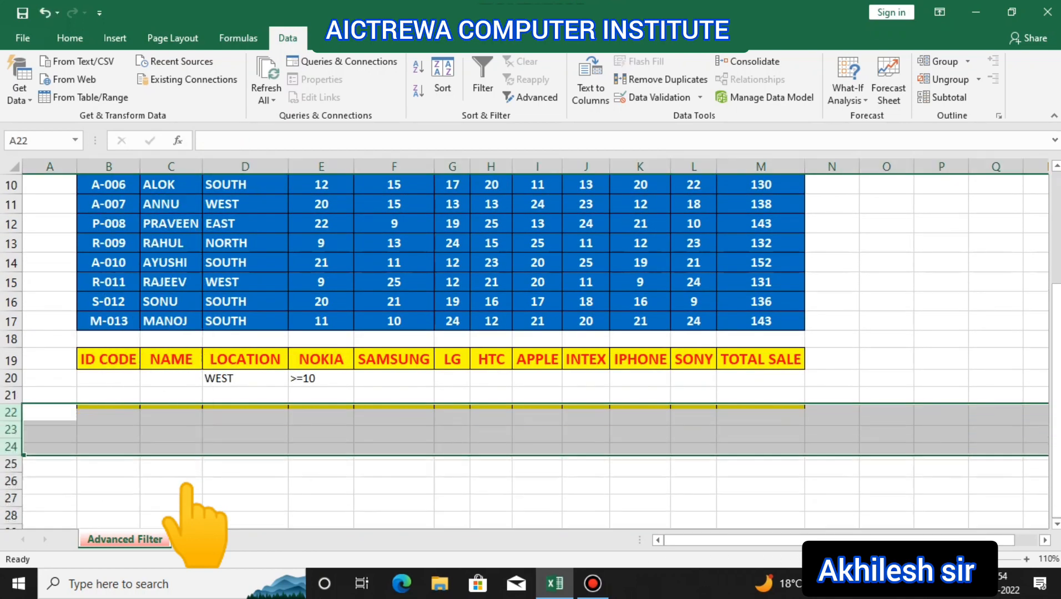
left_click(321, 395)
Replace the LOCATION criterion in cell D20 with ="EAST" and clear the NOKIA criterion in cell E20
scroll(321, 395, "up", 2)
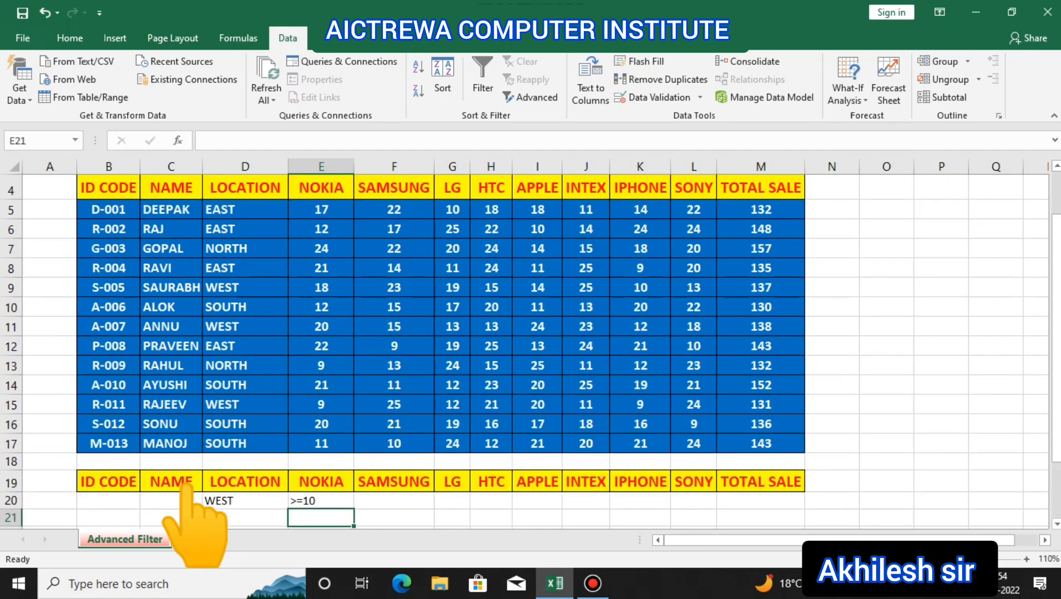
left_click(245, 501)
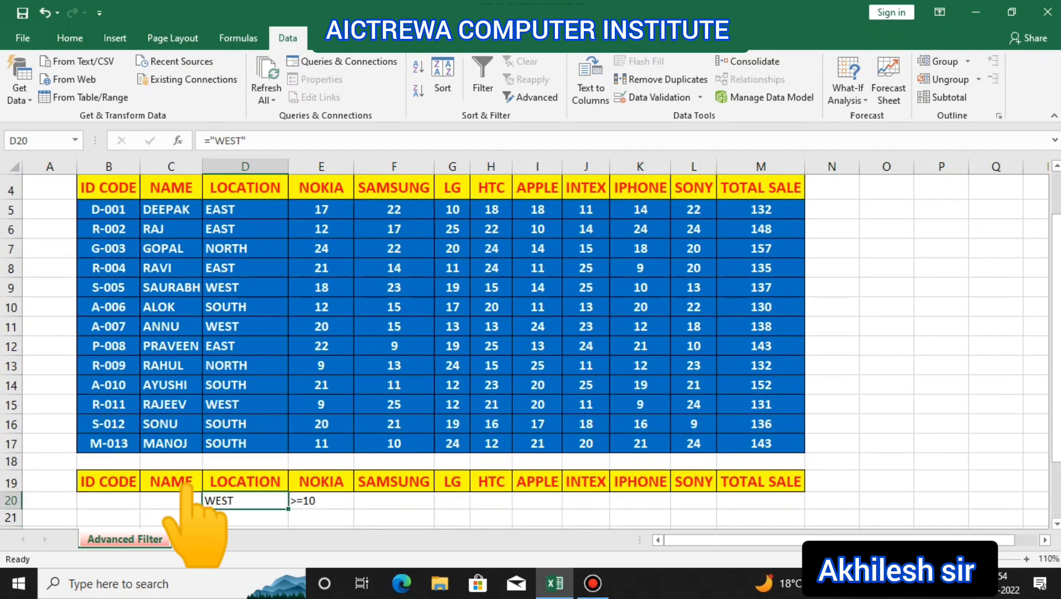
left_click_drag(245, 229, 245, 405)
left_click(246, 501)
type("=")
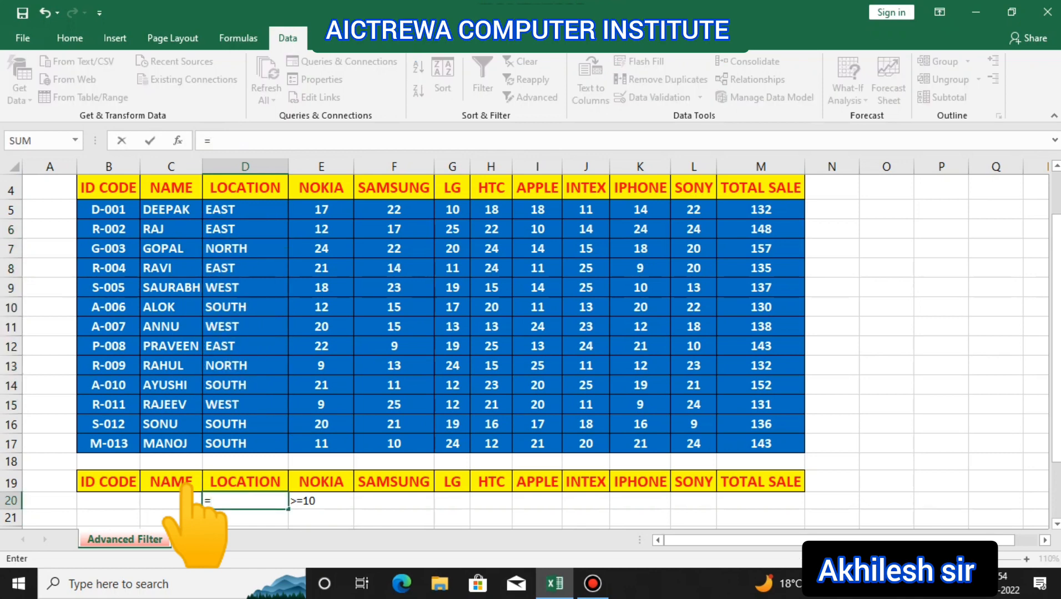
type("\"EAST\"")
key("Return")
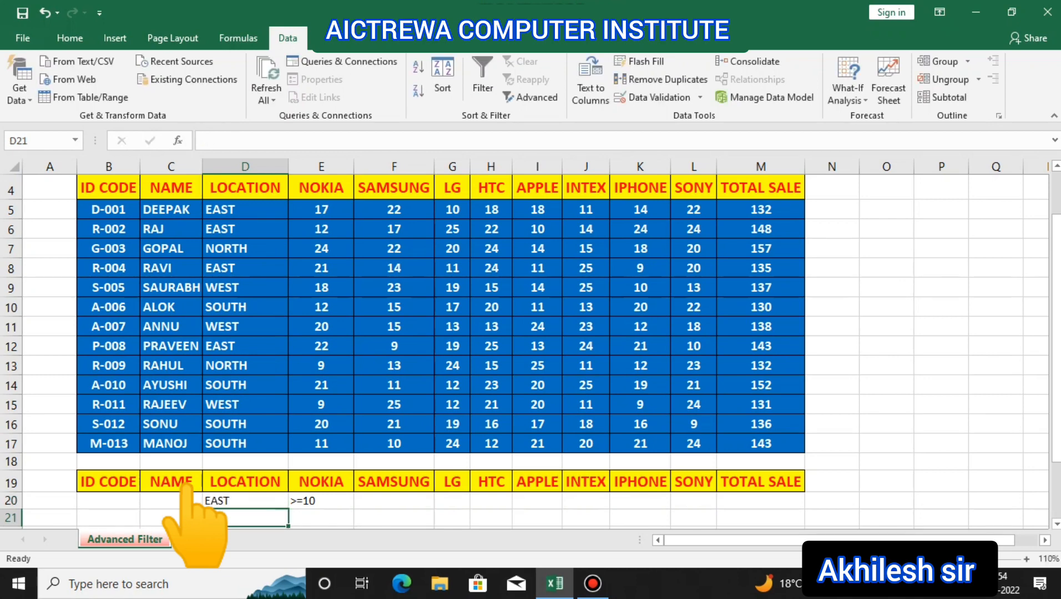
key("Up")
key("Right")
key("Delete")
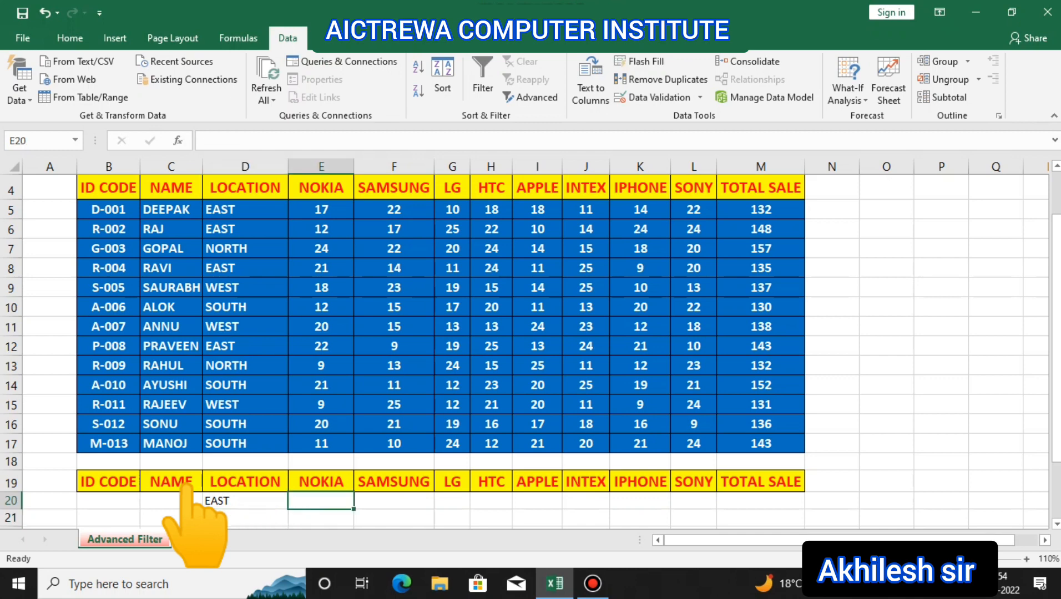
Enter the LG criterion =">=10" in cell G20
key("Right")
key("Right")
key("shift+Right")
key("shift+Right")
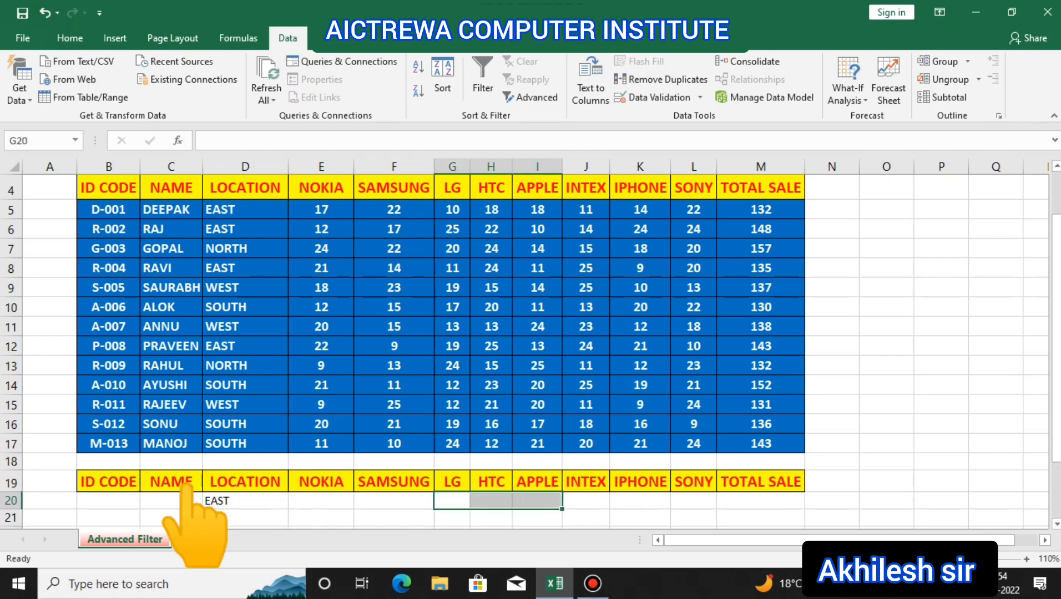
key("shift+Left")
key("shift+Left")
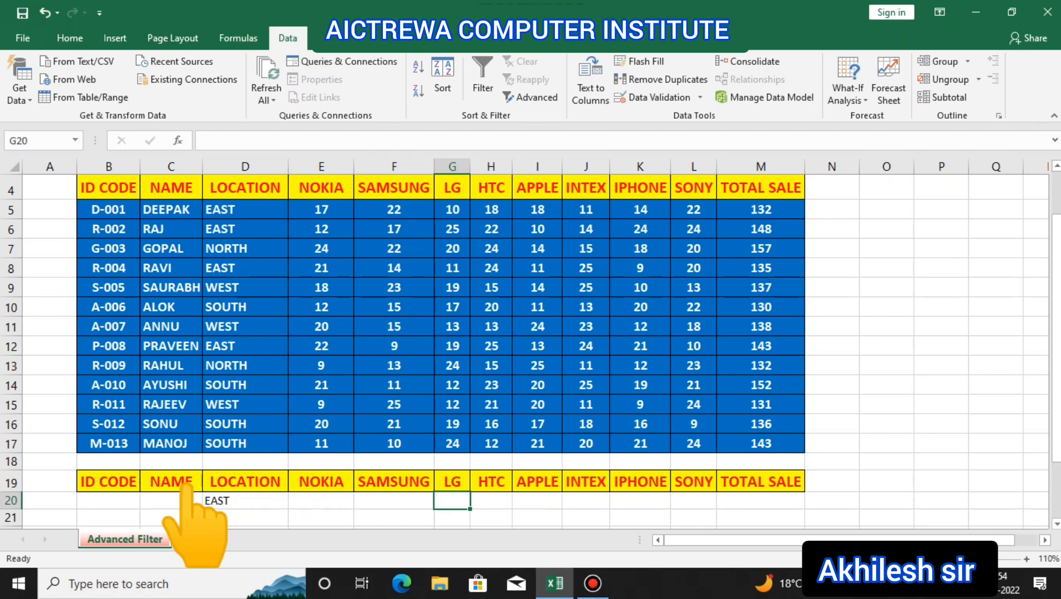
type("=")
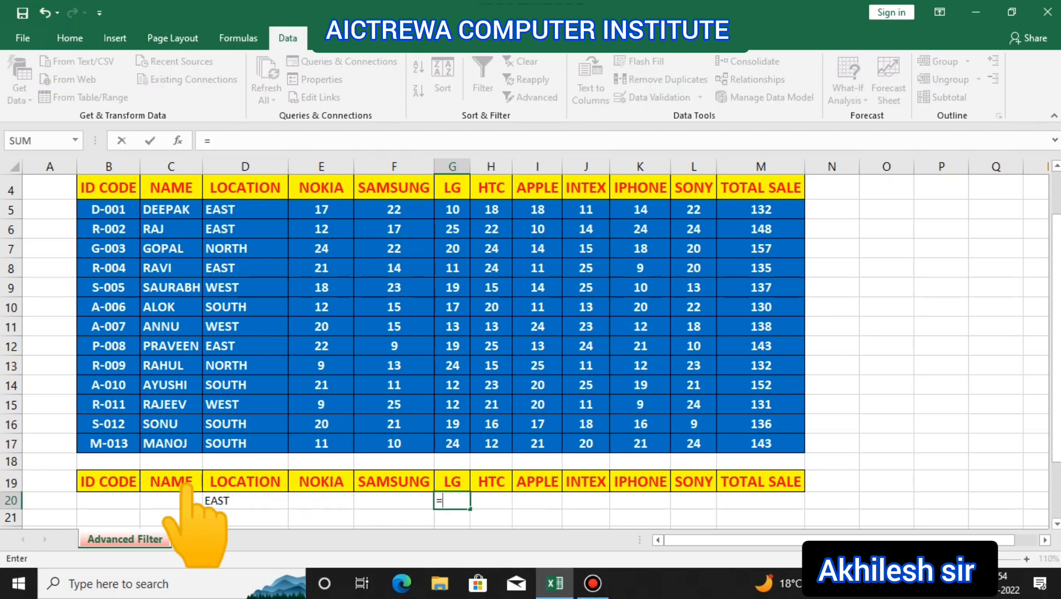
type("\">=10\"")
key("Return")
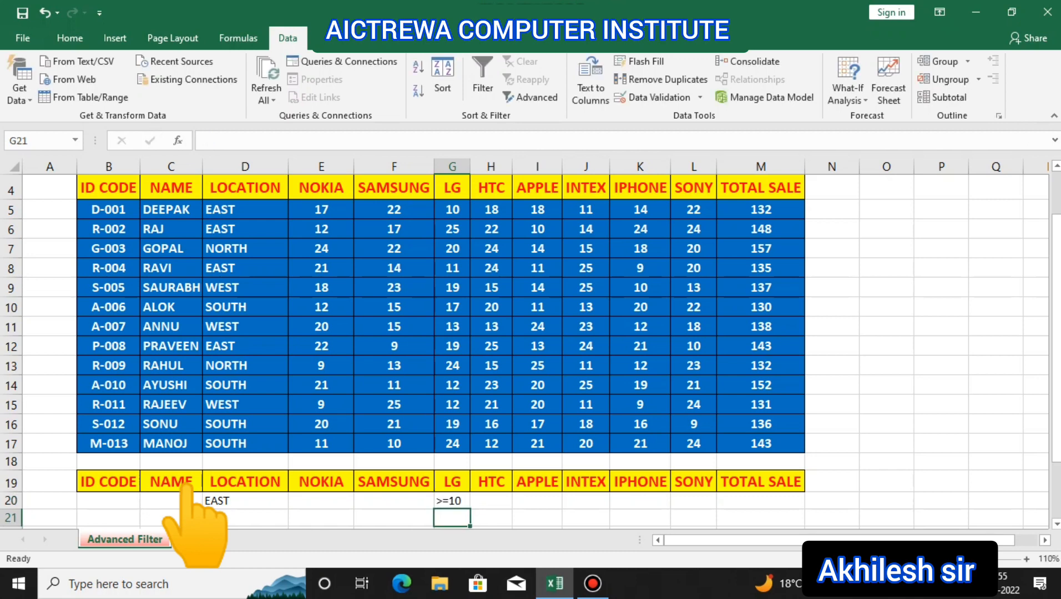
Enter the criterion =">=10" for HTC in cell H20 and for APPLE in cell I20
key("Up")
key("Right")
type("\"")
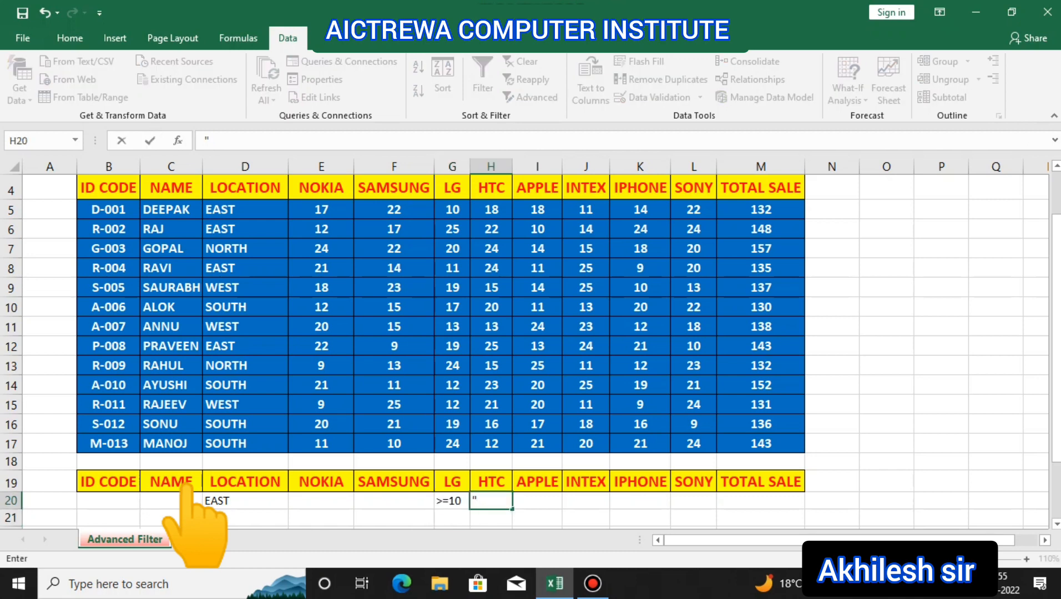
key("BackSpace")
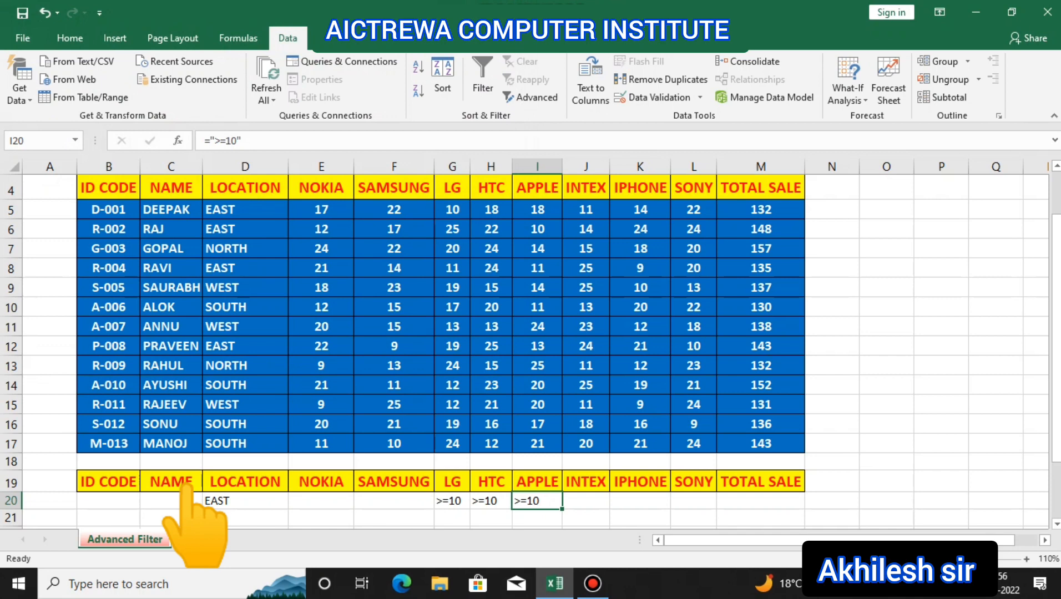
key("Down")
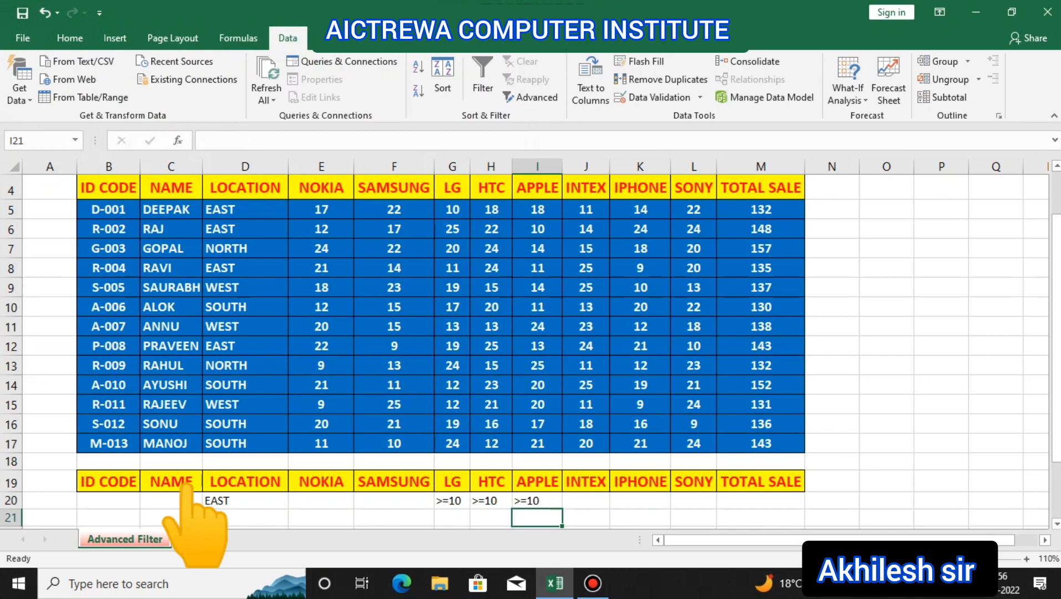
Set up an advanced filter that copies to another location, with list range B4:M17 and criteria range B19:M20
left_click(532, 97)
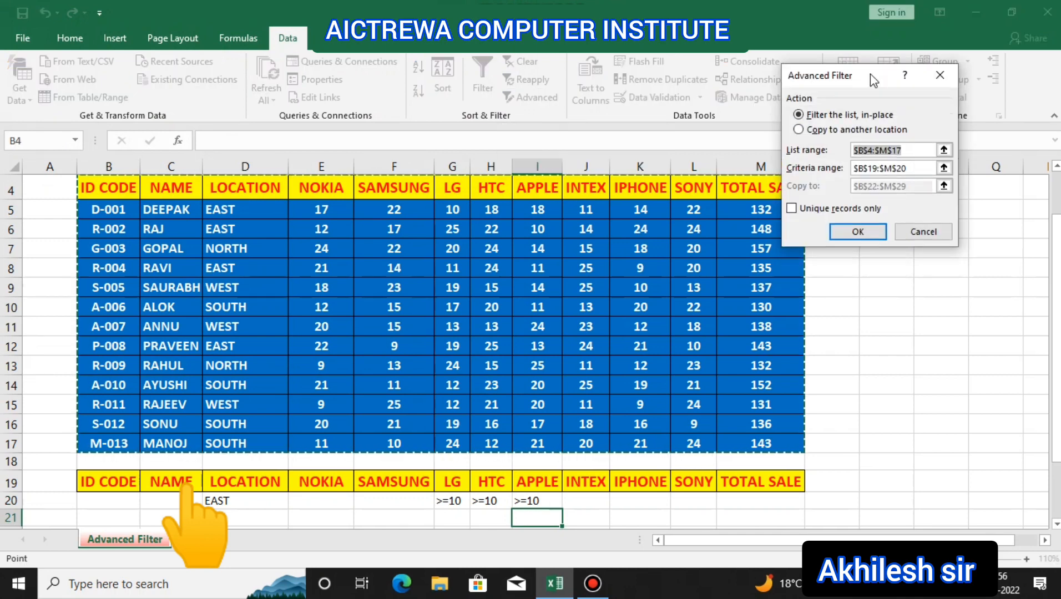
left_click(856, 129)
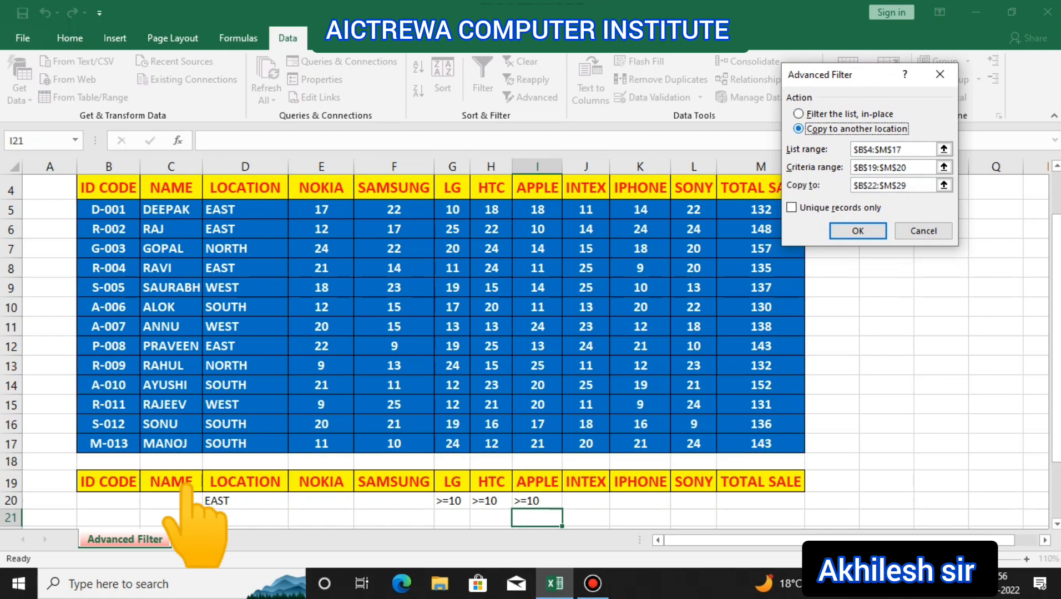
left_click(906, 150)
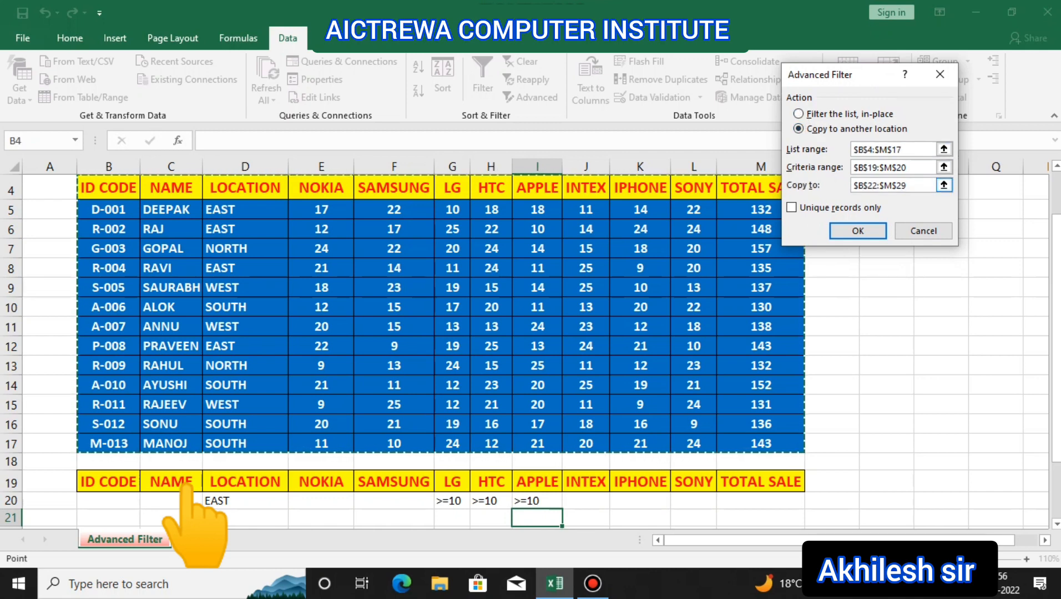
left_click(919, 167)
left_click_drag(109, 482, 791, 502)
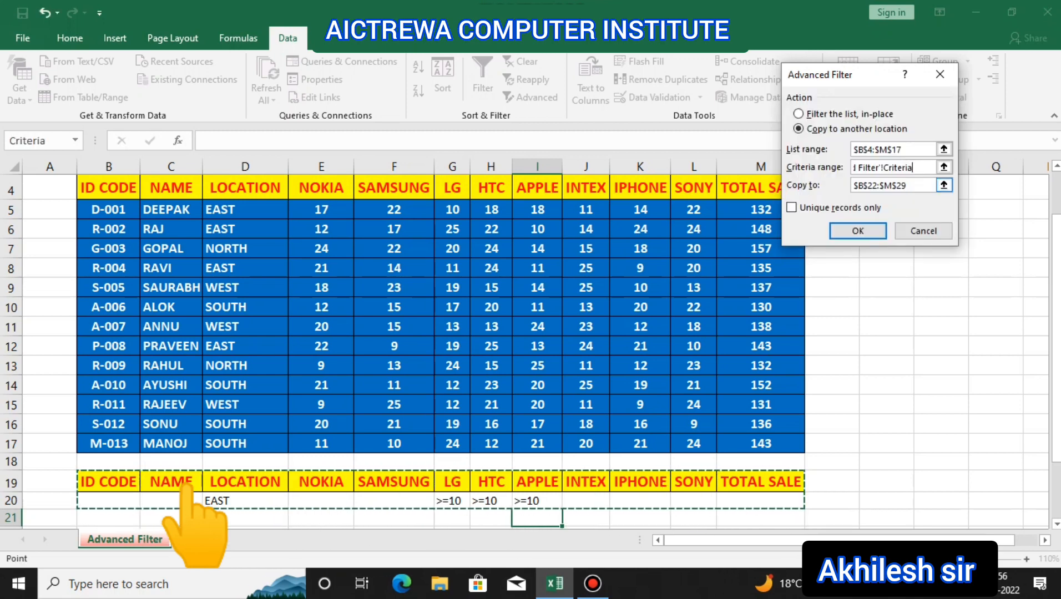
Set the advanced filter's copy destination to B22:M28 and run the extraction
left_click(922, 185)
left_click_drag(109, 393, 799, 499)
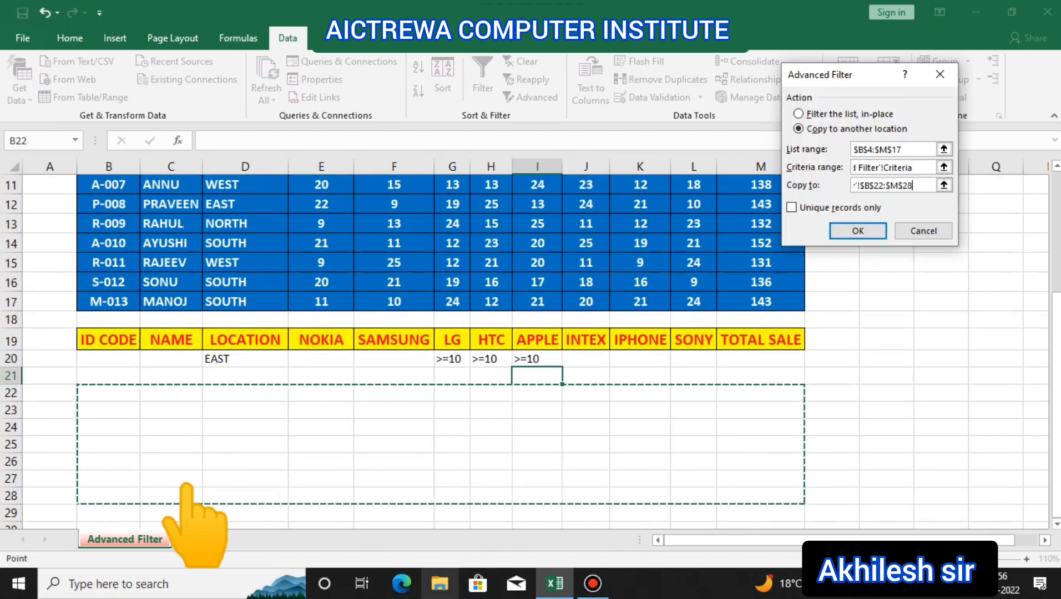
left_click(858, 231)
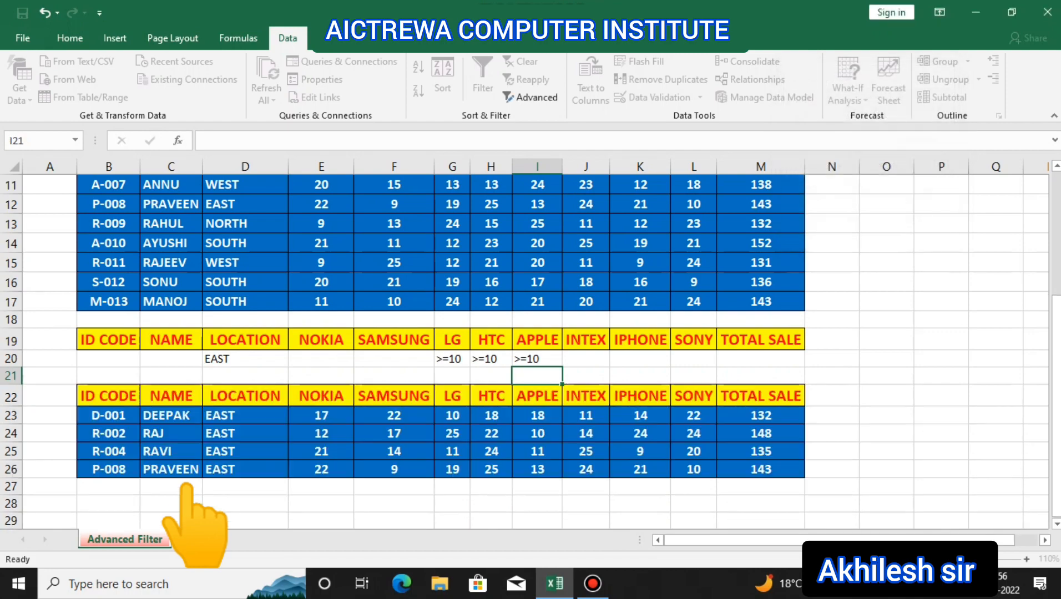
Examine the extracted records below the criteria range, comparing their LG, HTC and APPLE values with the criteria and the source table
left_click(321, 469)
scroll(322, 469, "up", 1)
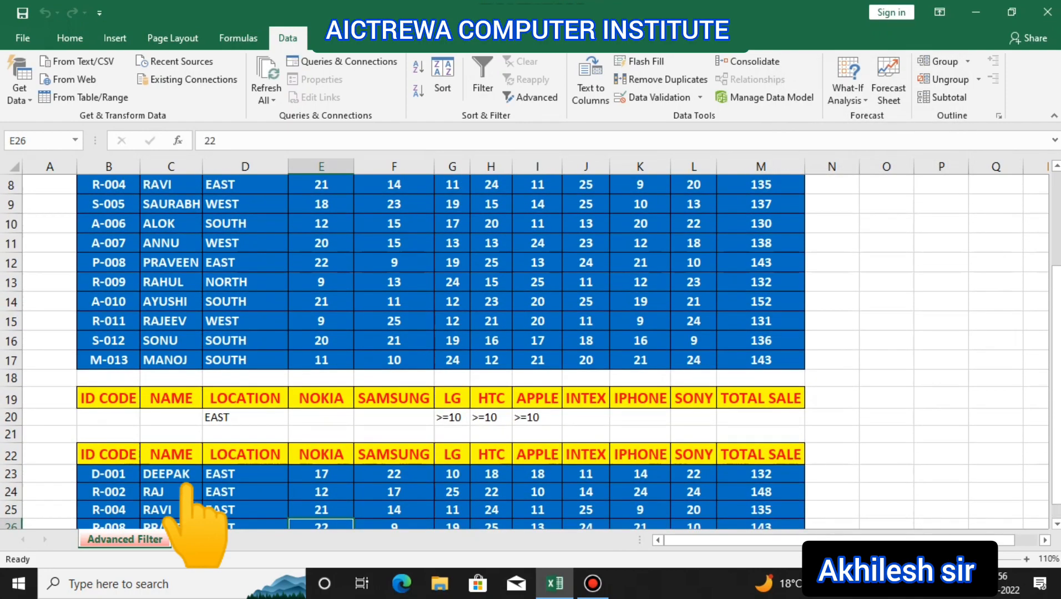
scroll(186, 488, "down", 1)
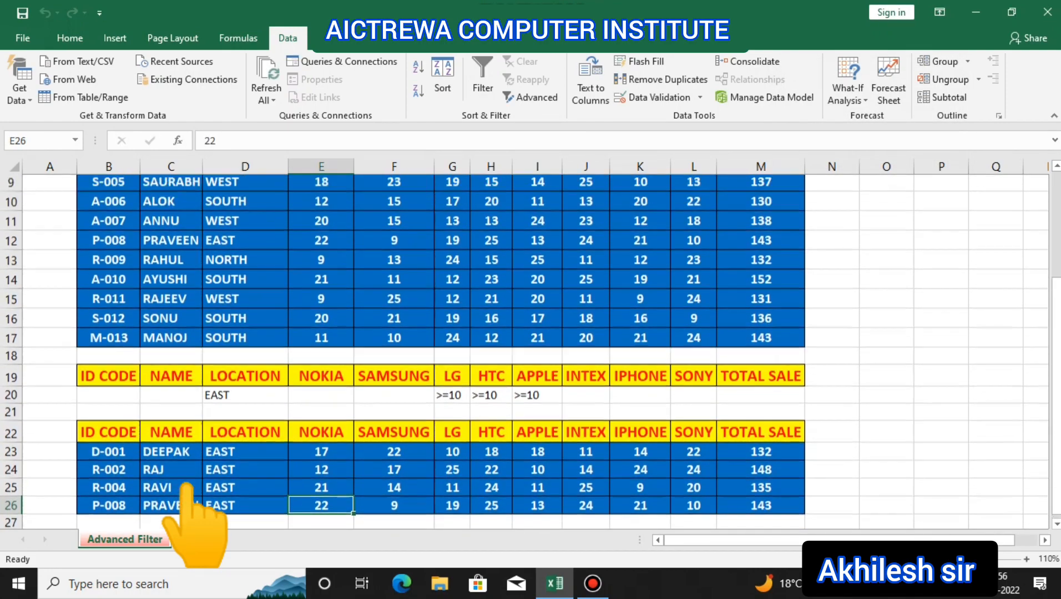
scroll(186, 488, "up", 1)
left_click_drag(452, 455, 537, 455)
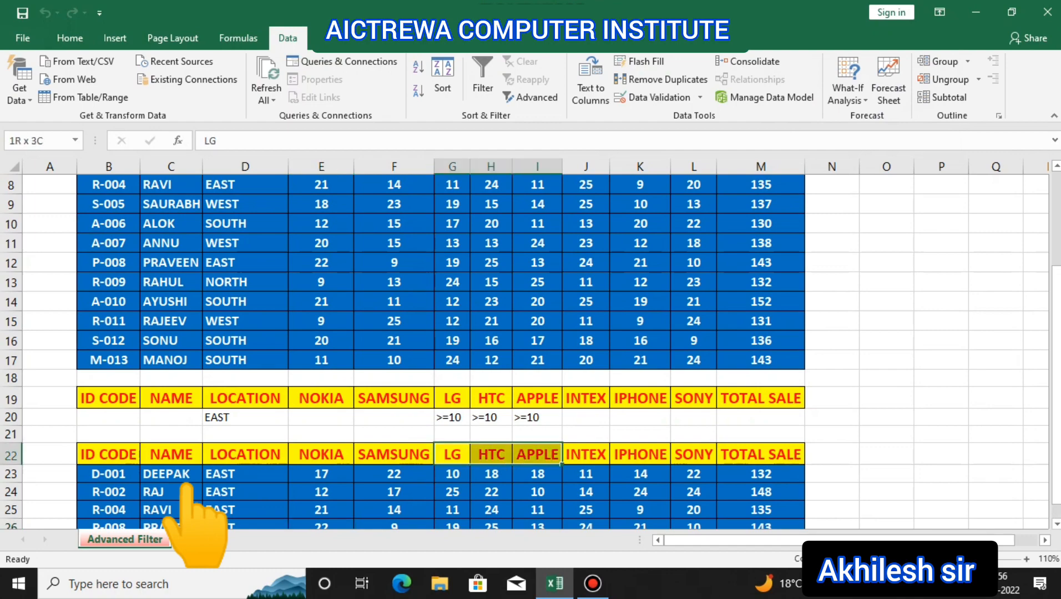
scroll(537, 455, "down", 2)
scroll(535, 353, "up", 2)
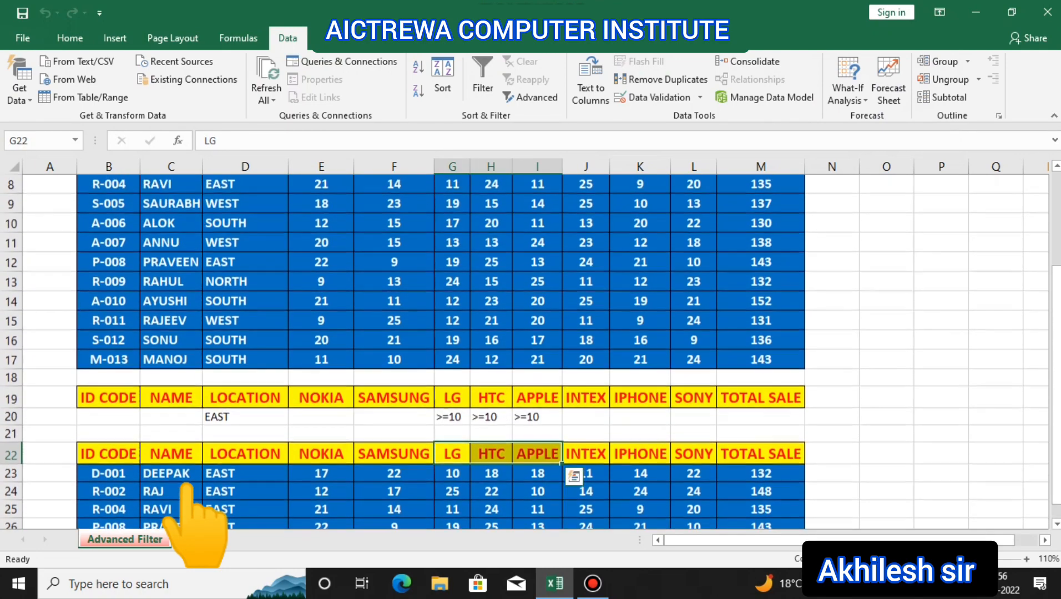
left_click(586, 434)
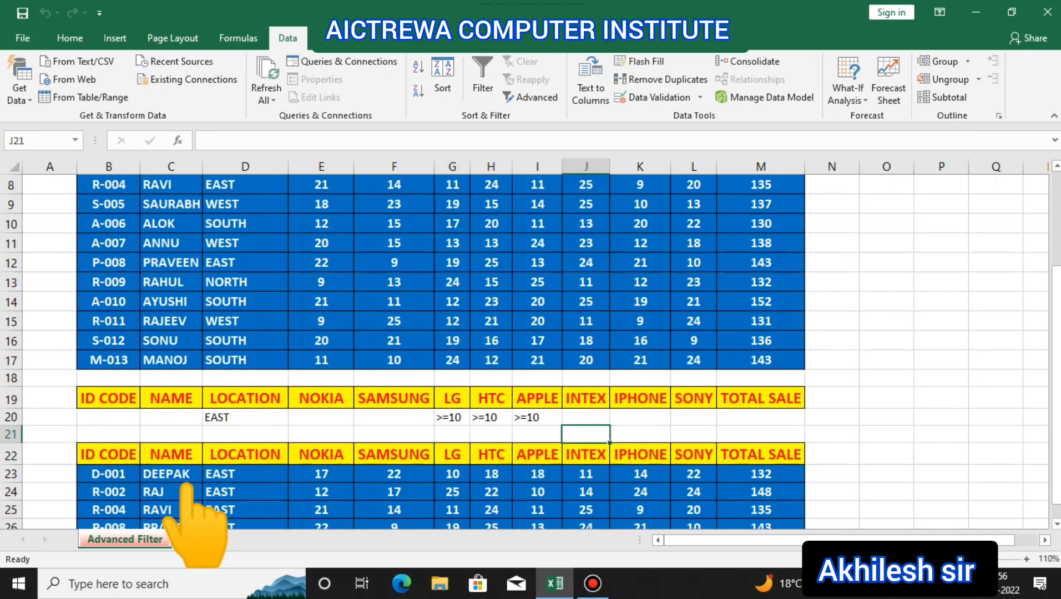
scroll(186, 485, "up", 3)
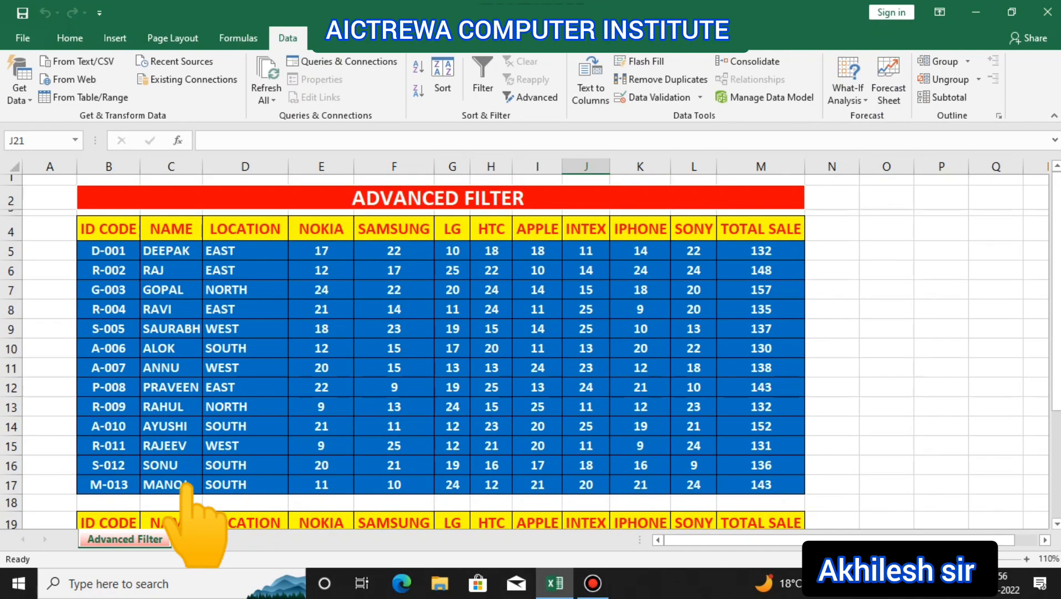
left_click_drag(321, 251, 537, 445)
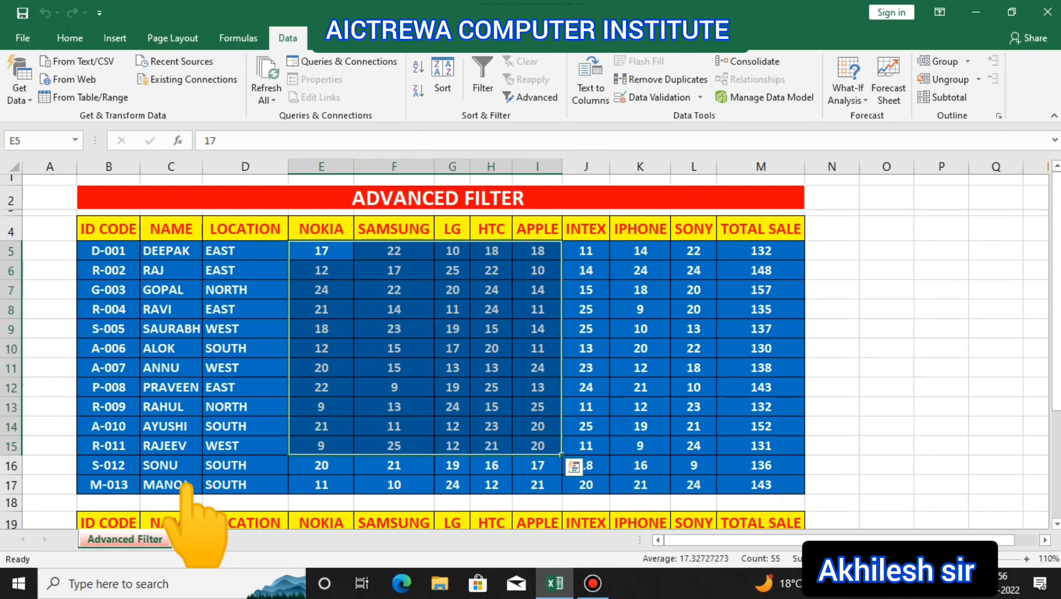
left_click(538, 465)
scroll(537, 466, "down", 2)
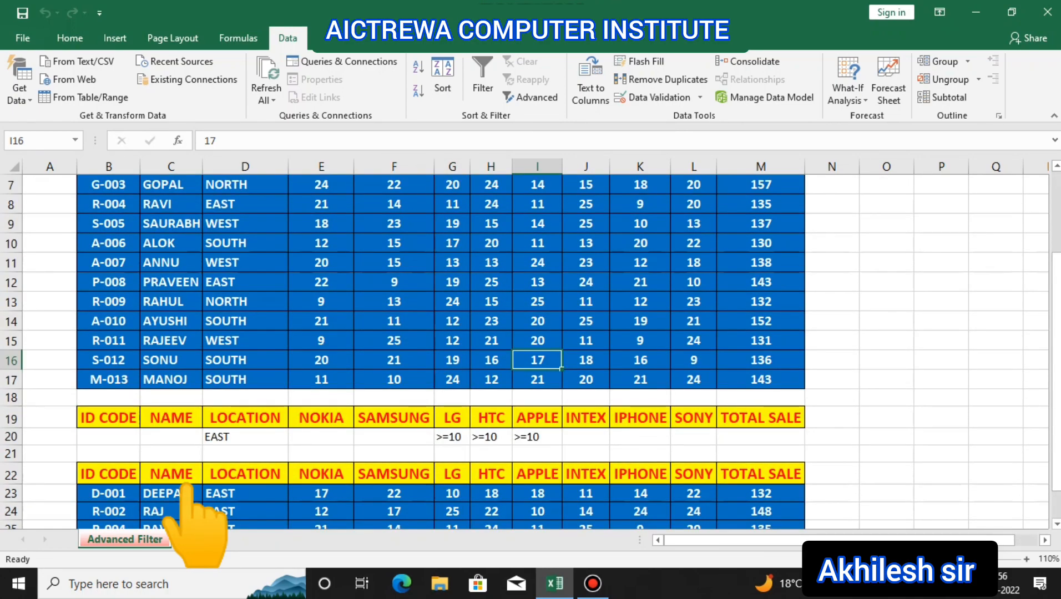
scroll(187, 488, "down", 1)
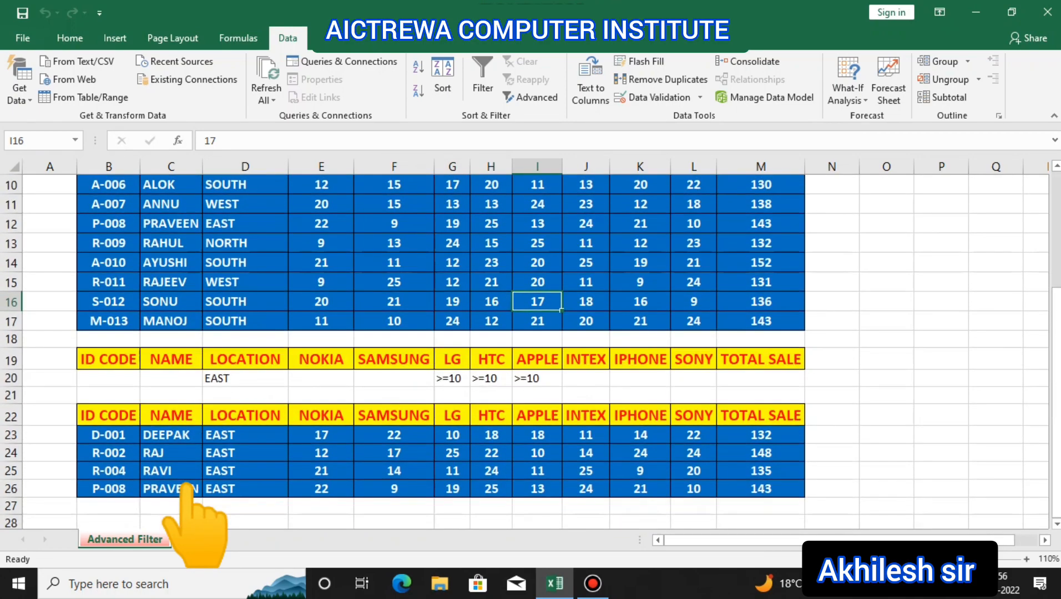
left_click(640, 282)
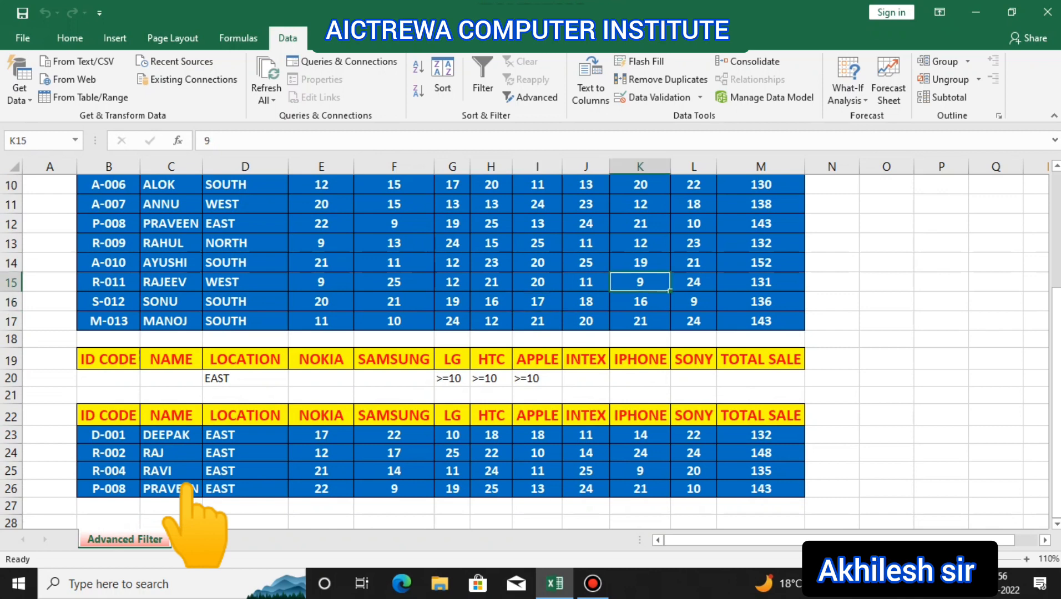
scroll(640, 281, "up", 3)
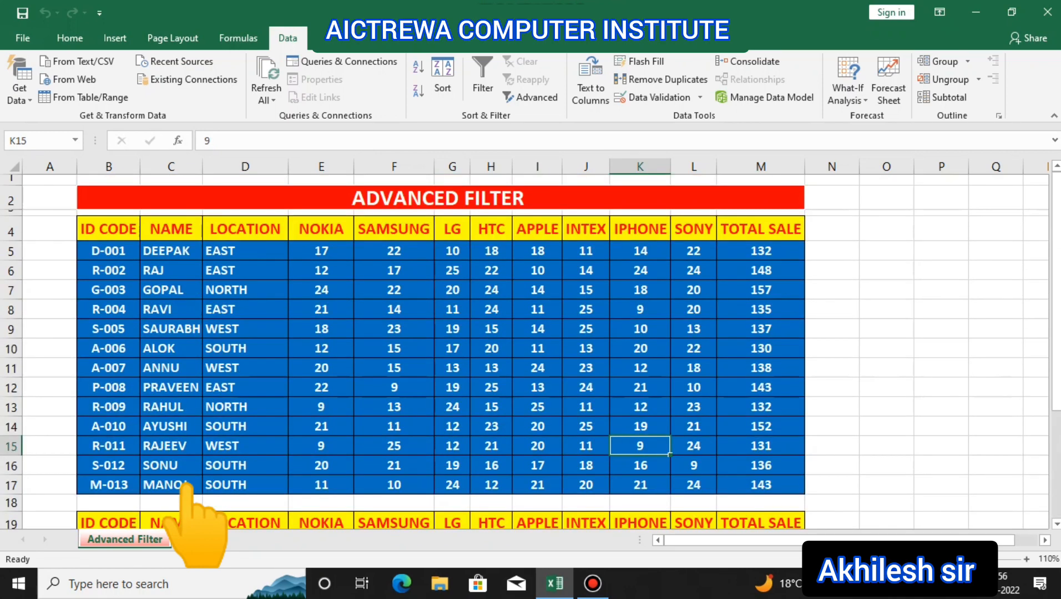
left_click(441, 198)
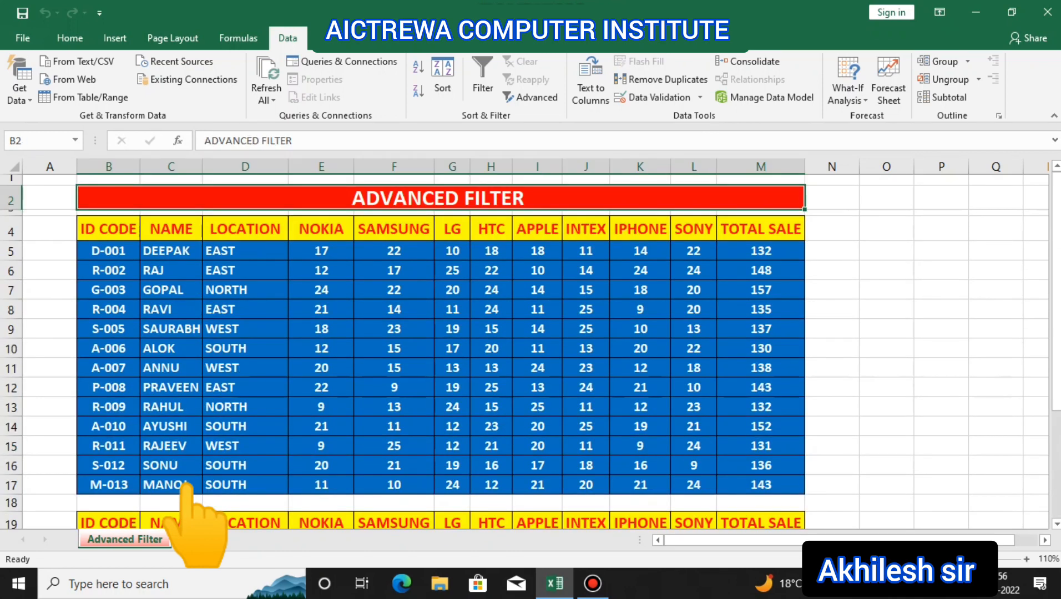
left_click(760, 251)
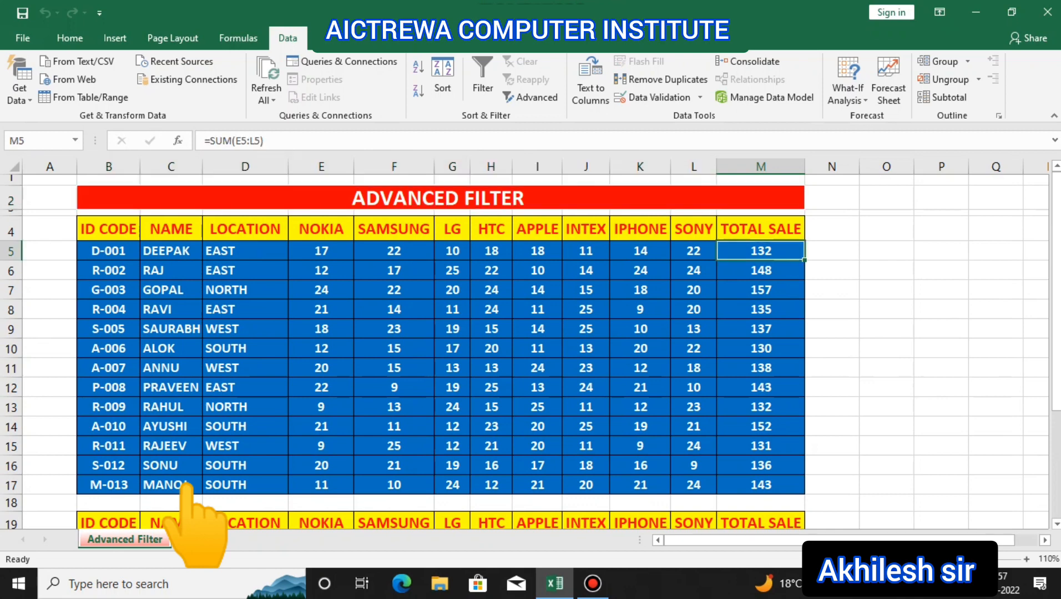
left_click(760, 368)
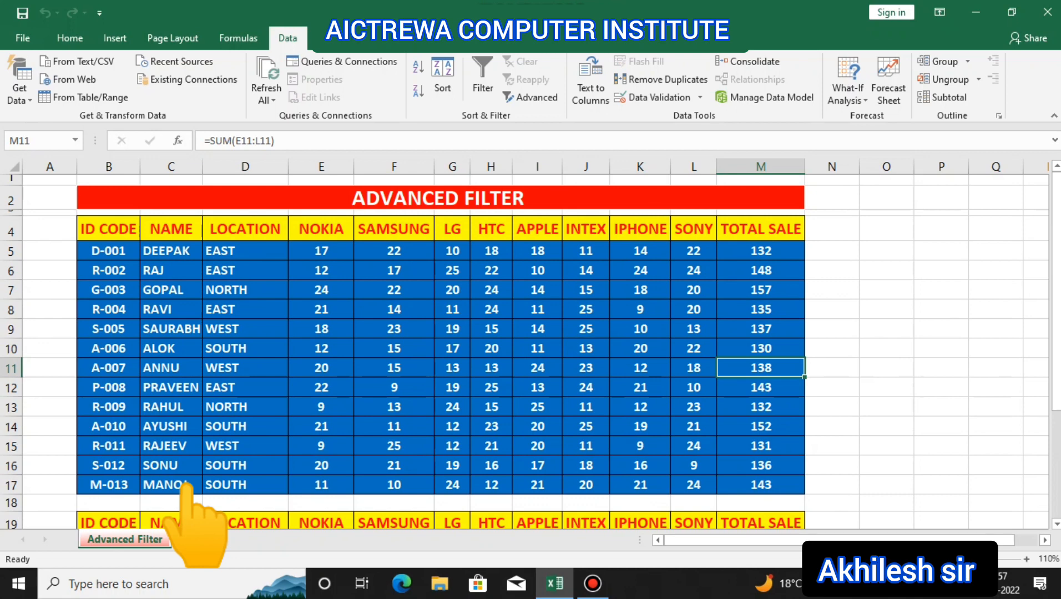
left_click_drag(886, 251, 941, 310)
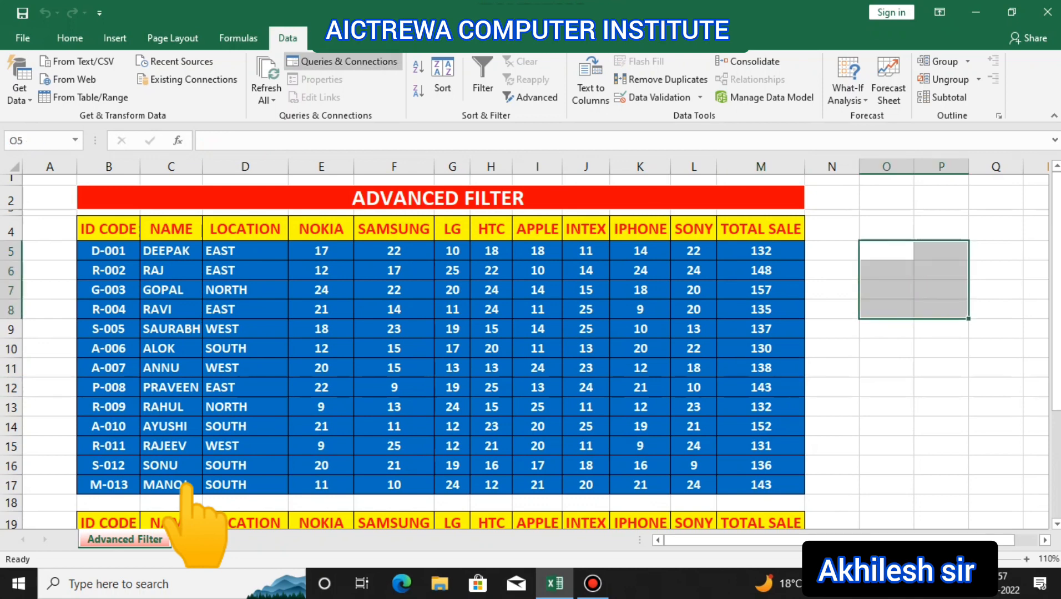
left_click(537, 271)
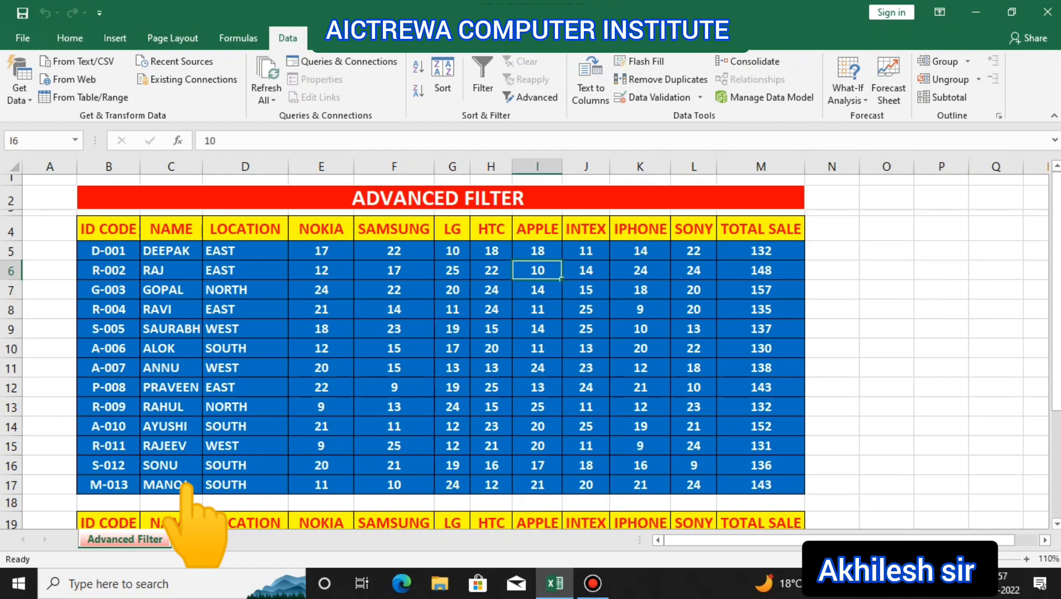
scroll(186, 488, "down", 3)
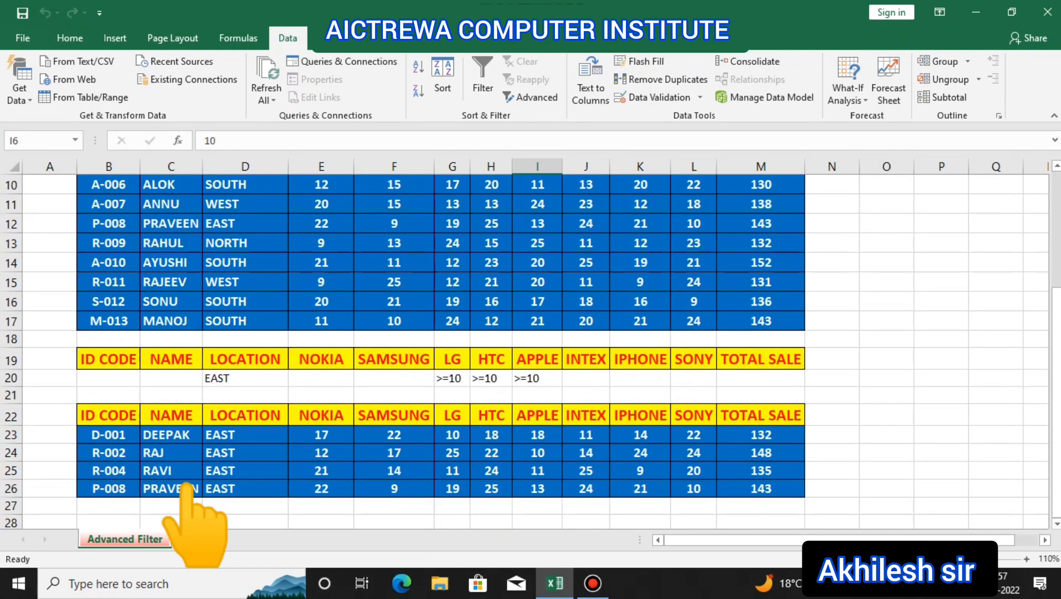
scroll(186, 488, "up", 3)
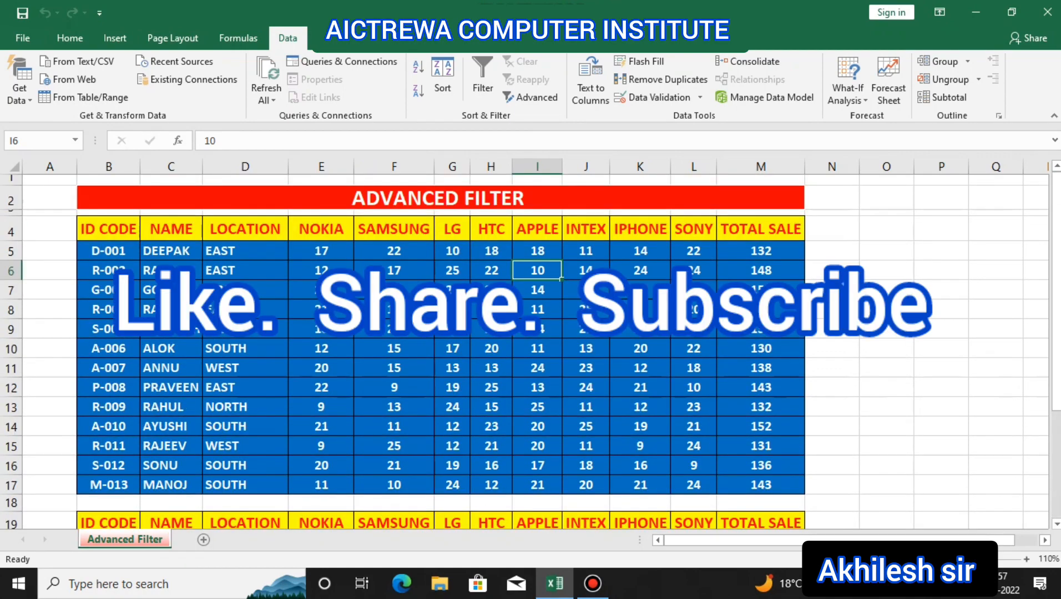
left_click(586, 368)
left_click(760, 290)
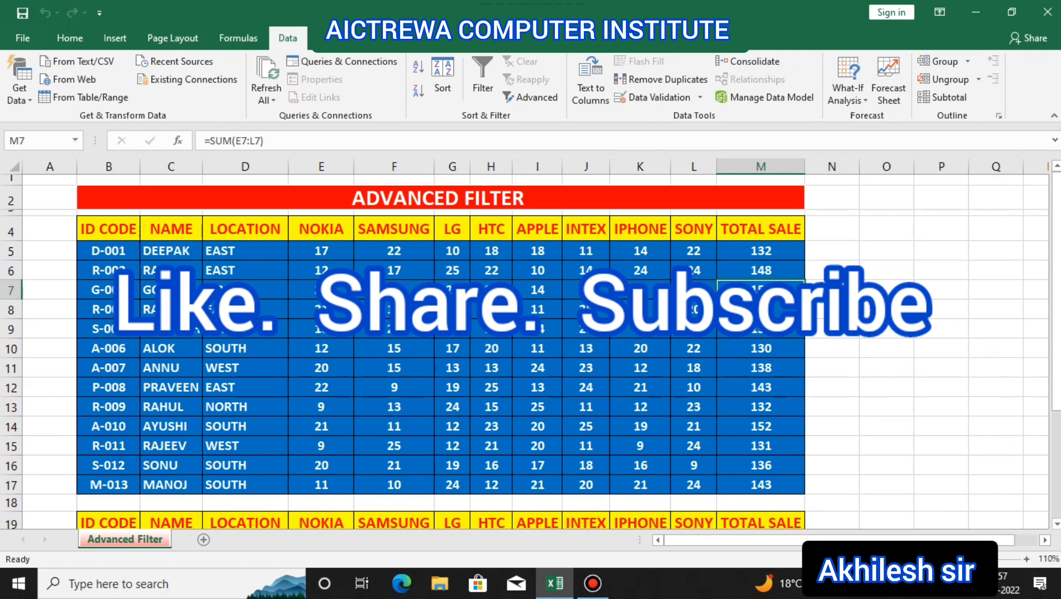